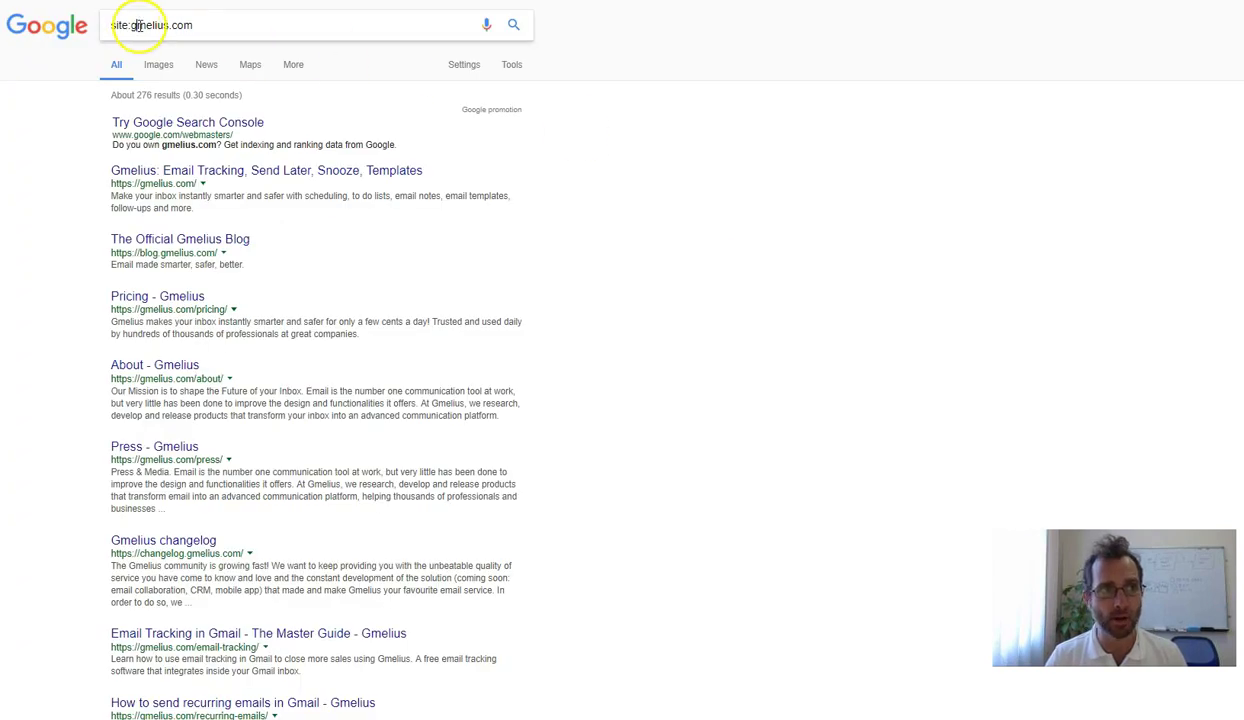
{"action": "left_click_drag", "start_coordinate": [132, 25], "coordinate": [253, 22]}
{"action": "left_click", "coordinate": [614, 264]}
{"action": "scroll", "coordinate": [603, 250], "scroll_direction": "down", "scroll_amount": 1}
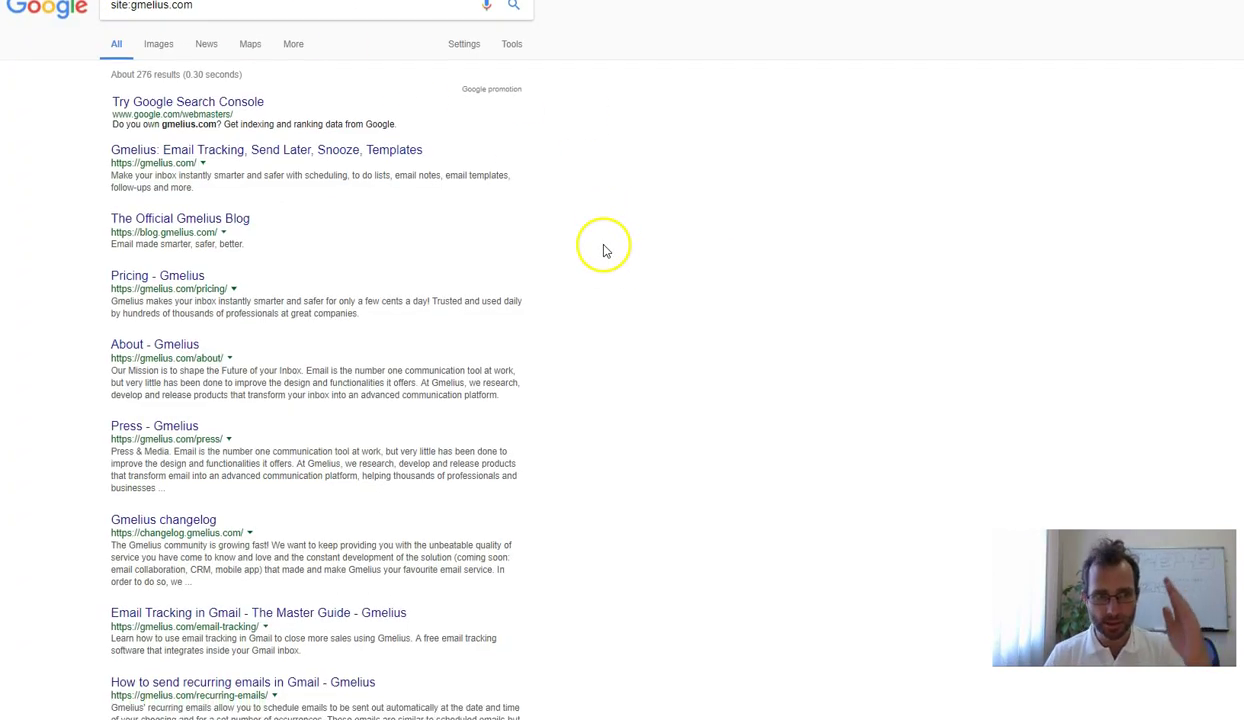
{"action": "scroll", "coordinate": [603, 250], "scroll_direction": "down", "scroll_amount": 3}
{"action": "scroll", "coordinate": [603, 252], "scroll_direction": "up", "scroll_amount": 3}
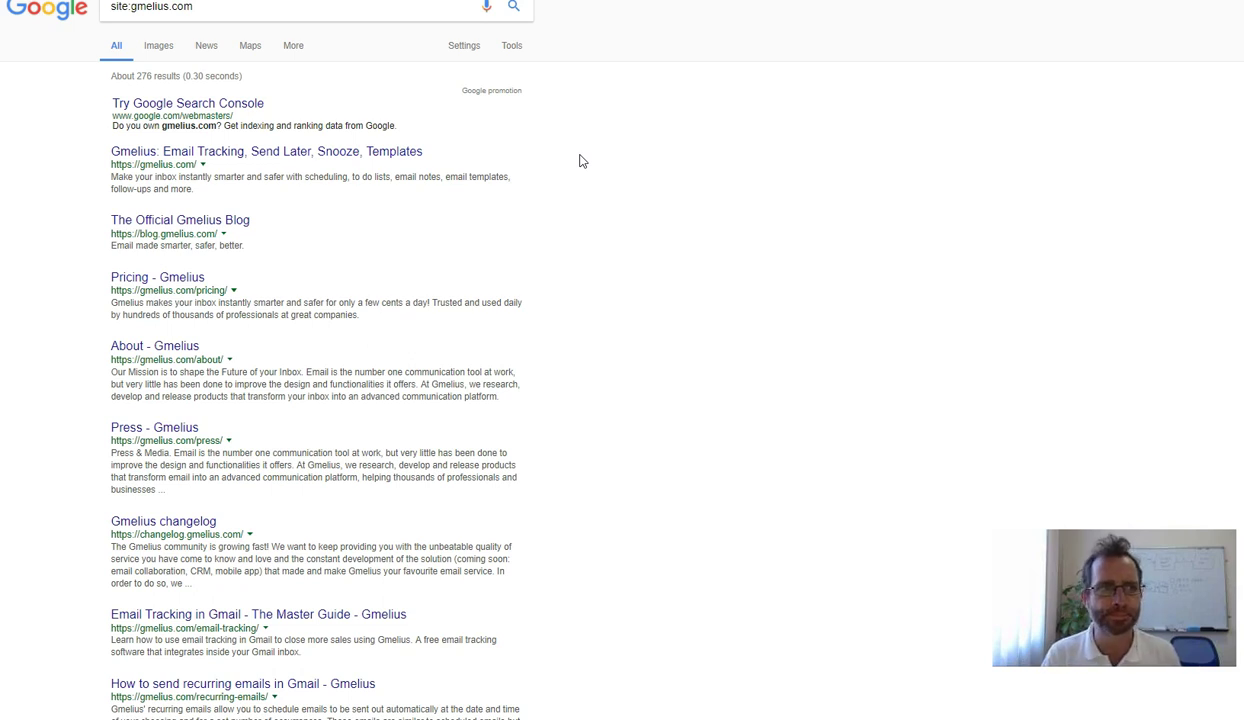
{"action": "left_click_drag", "start_coordinate": [110, 177], "coordinate": [200, 189]}
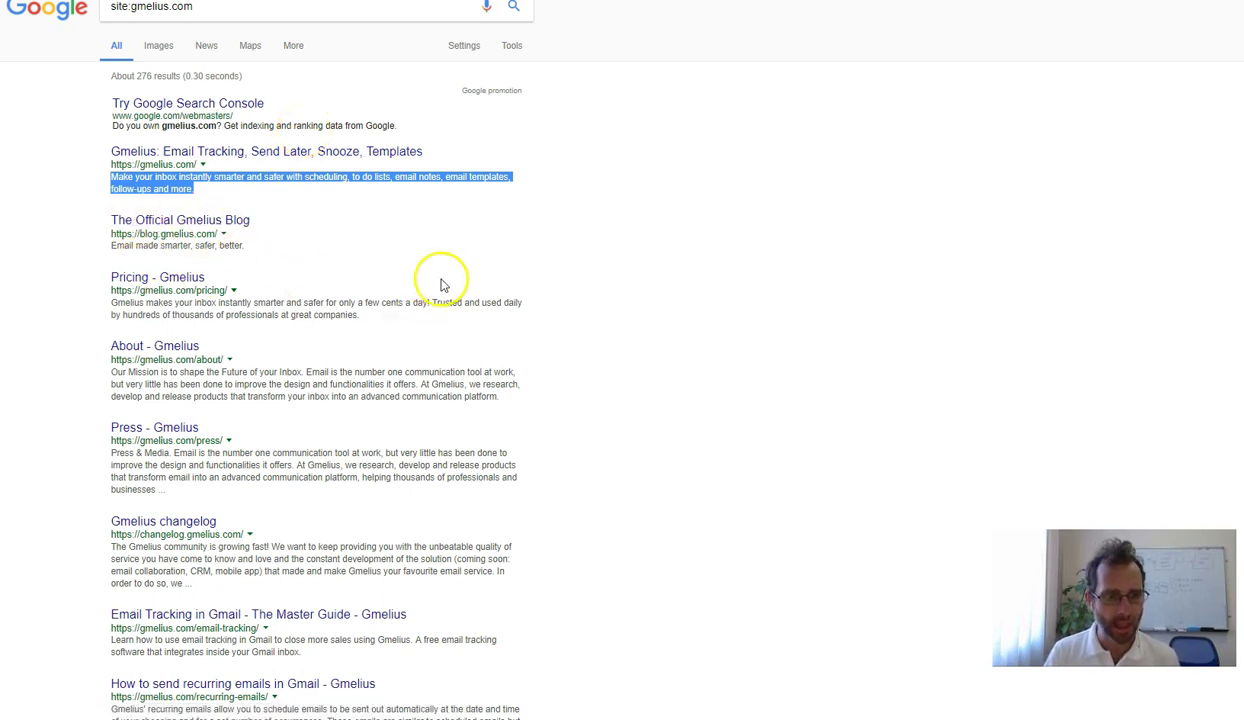
{"action": "scroll", "coordinate": [620, 305], "scroll_direction": "down", "scroll_amount": 3}
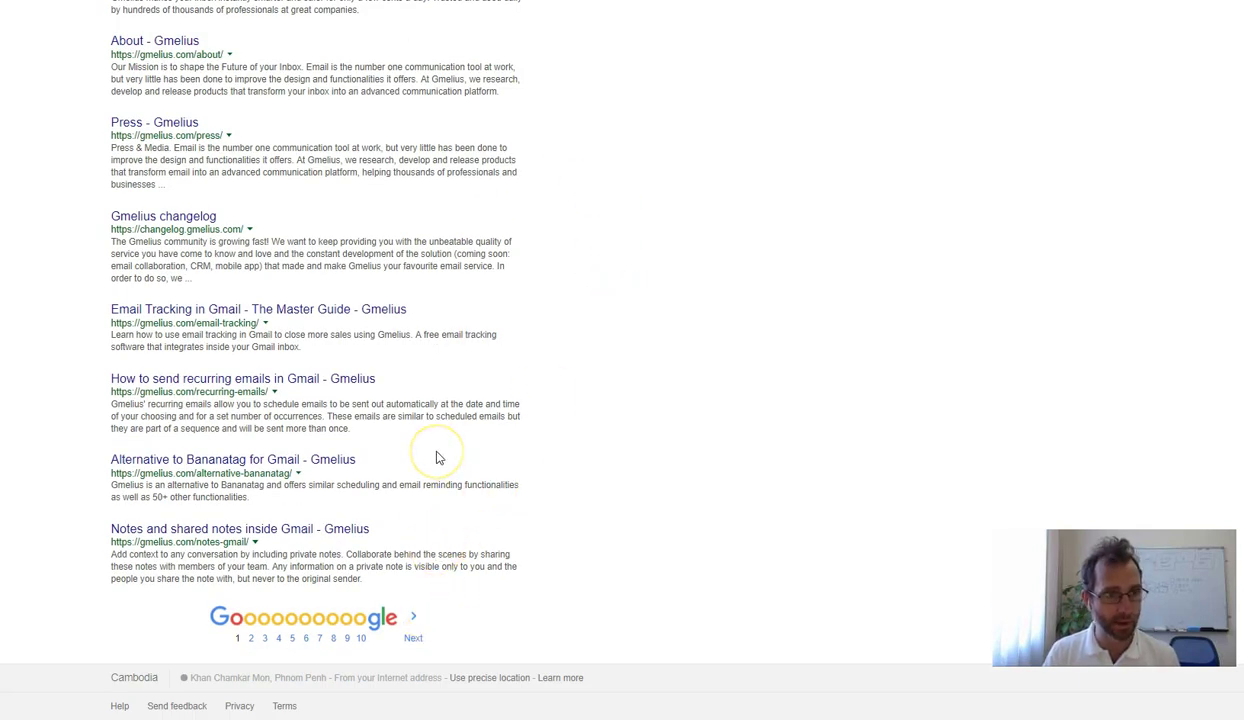
{"action": "scroll", "coordinate": [437, 457], "scroll_direction": "up", "scroll_amount": 3}
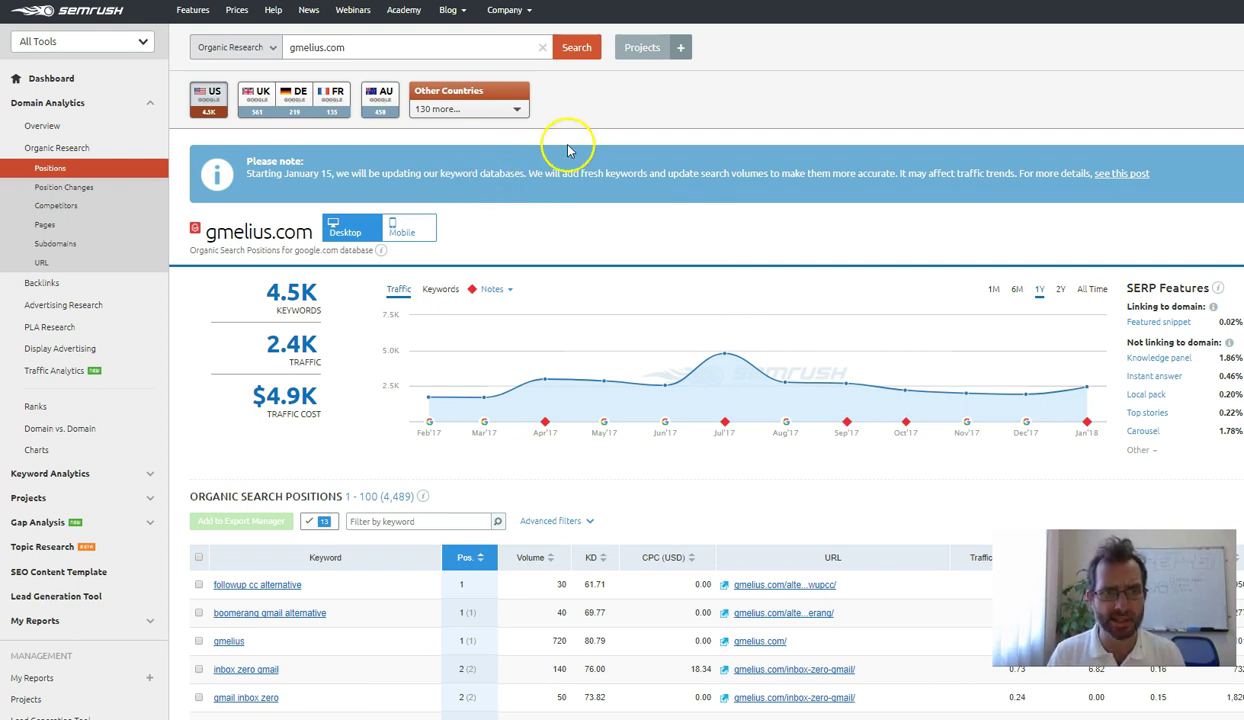
Browse gmelius.com's keyword table, led by 'gmail inbox' at 201,000 monthly searches
{"action": "mouse_move", "coordinate": [288, 296]}
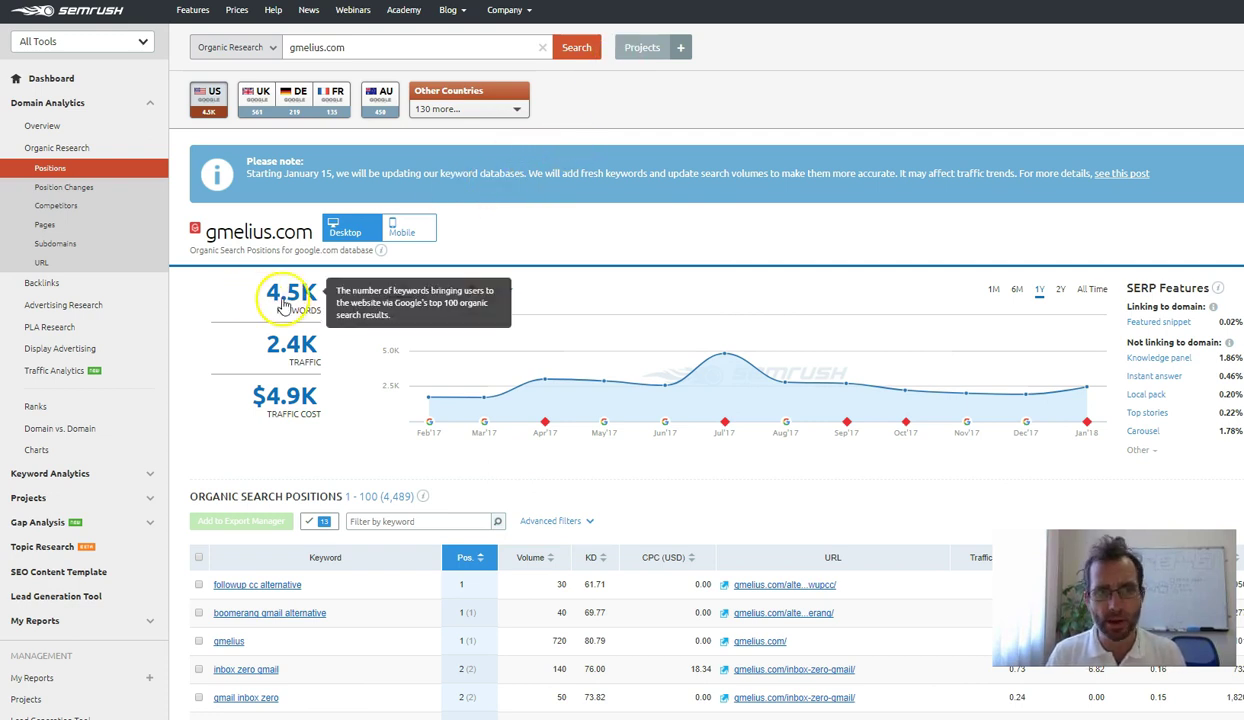
{"action": "mouse_move", "coordinate": [282, 356]}
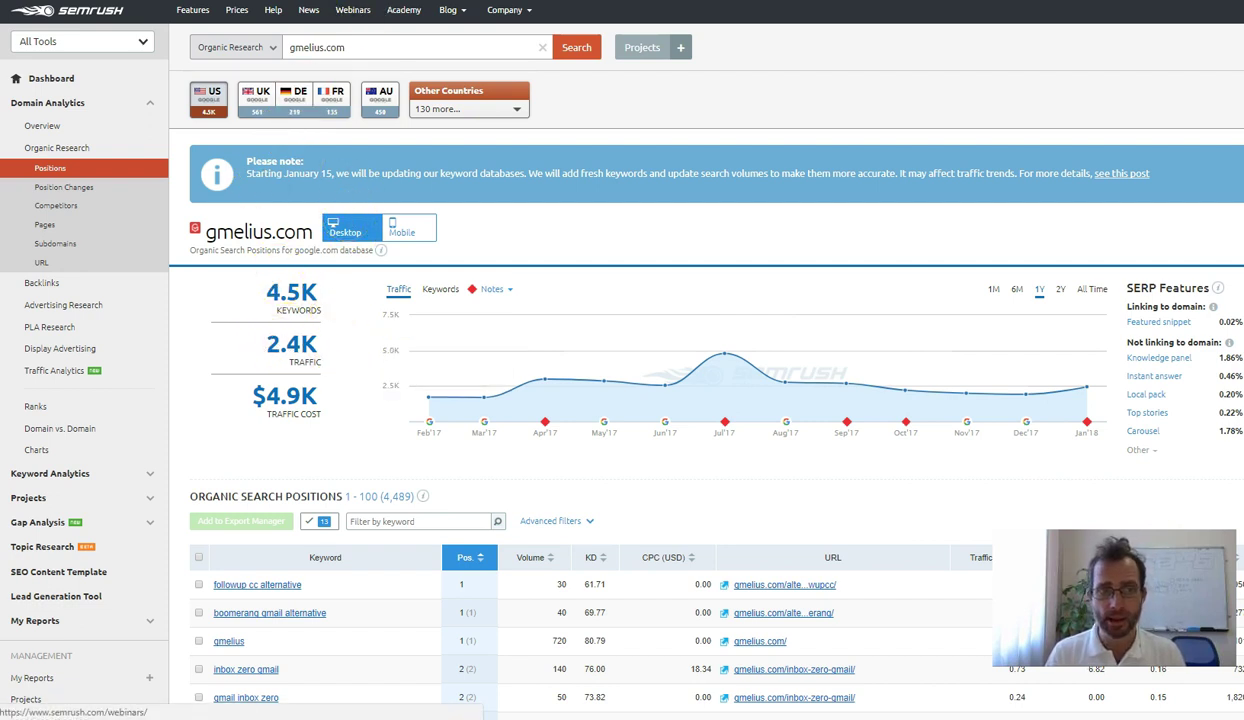
{"action": "mouse_move", "coordinate": [441, 366]}
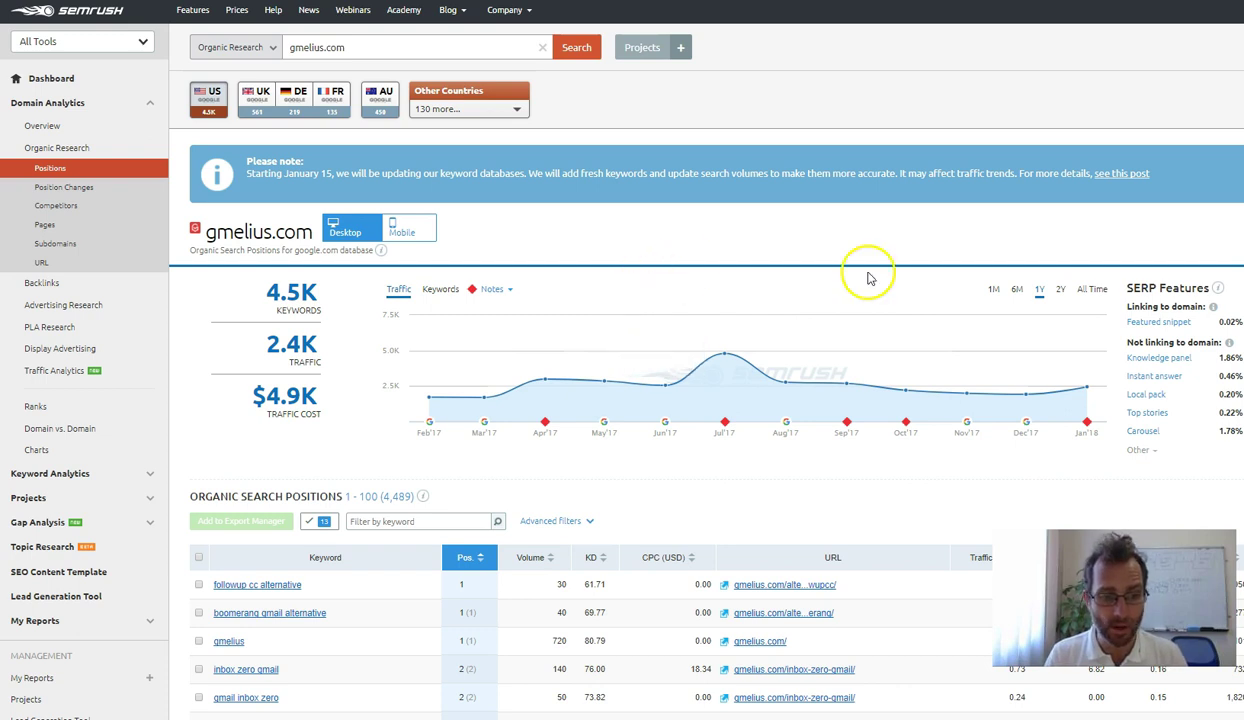
{"action": "scroll", "coordinate": [868, 277], "scroll_direction": "down", "scroll_amount": 2}
{"action": "scroll", "coordinate": [866, 270], "scroll_direction": "down", "scroll_amount": 3}
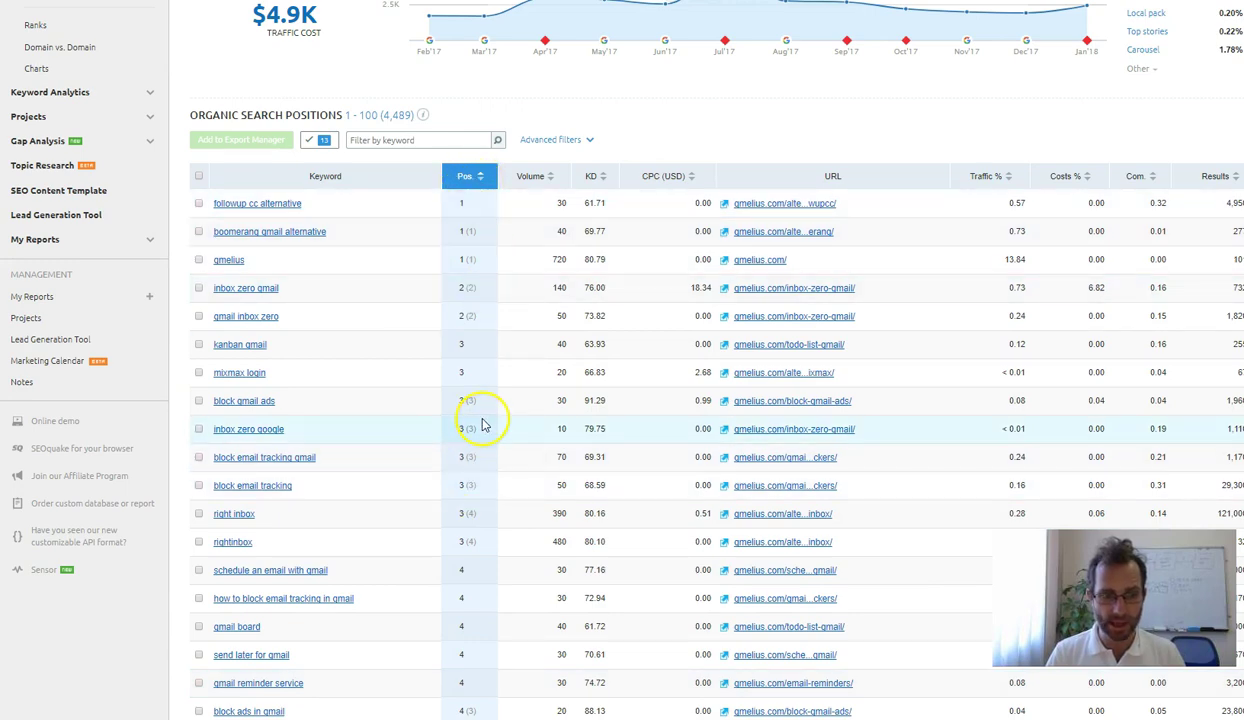
{"action": "scroll", "coordinate": [440, 300], "scroll_direction": "down", "scroll_amount": 2}
{"action": "scroll", "coordinate": [370, 140], "scroll_direction": "down", "scroll_amount": 10}
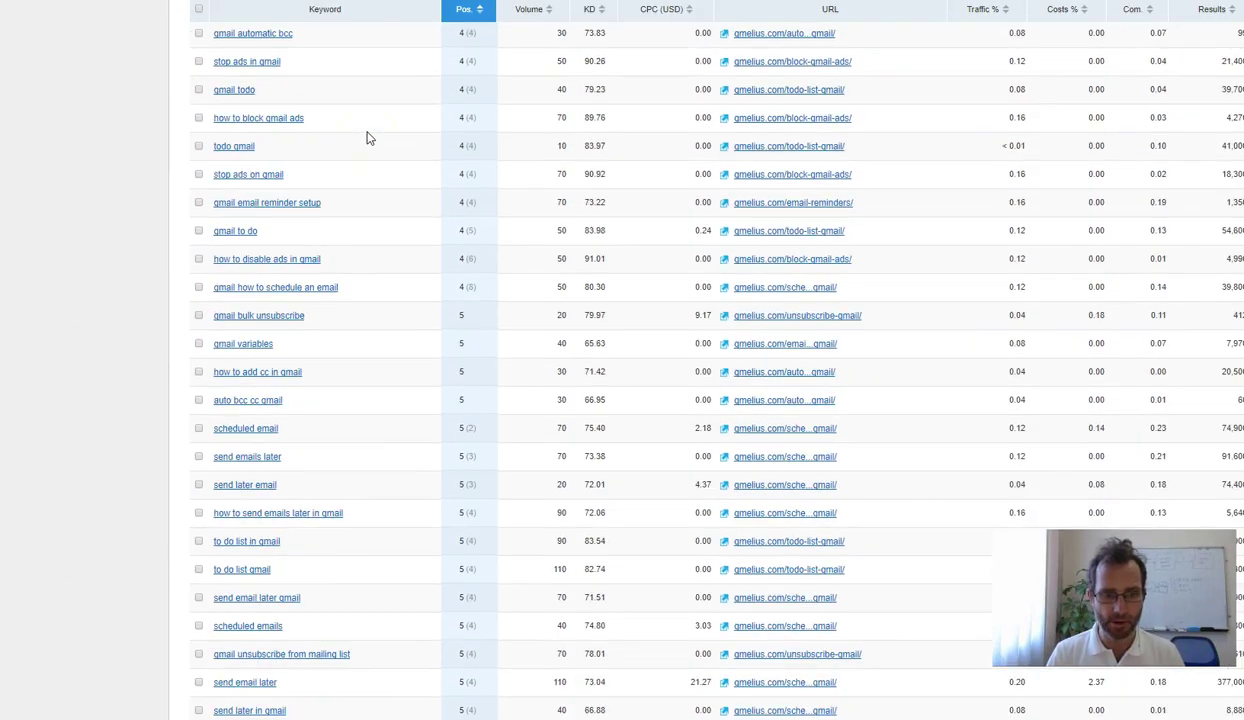
{"action": "scroll", "coordinate": [370, 138], "scroll_direction": "down", "scroll_amount": 15}
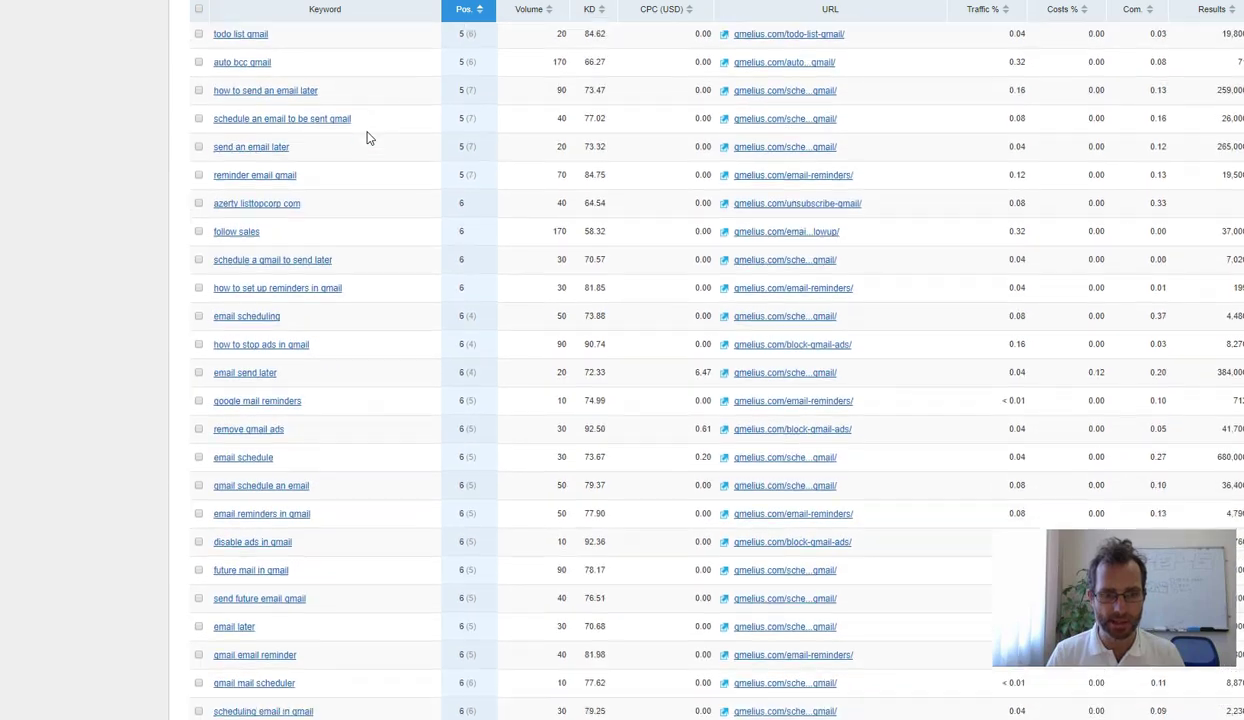
{"action": "scroll", "coordinate": [372, 145], "scroll_direction": "up", "scroll_amount": 20}
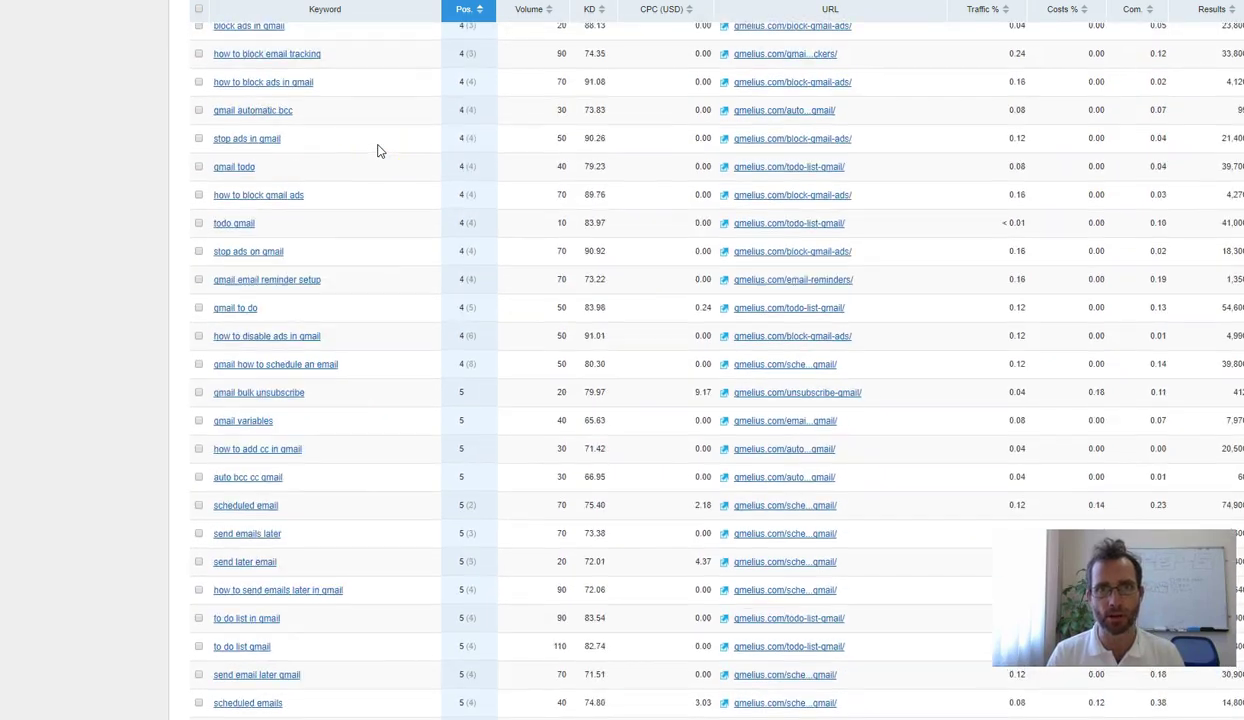
{"action": "scroll", "coordinate": [378, 150], "scroll_direction": "up", "scroll_amount": 5}
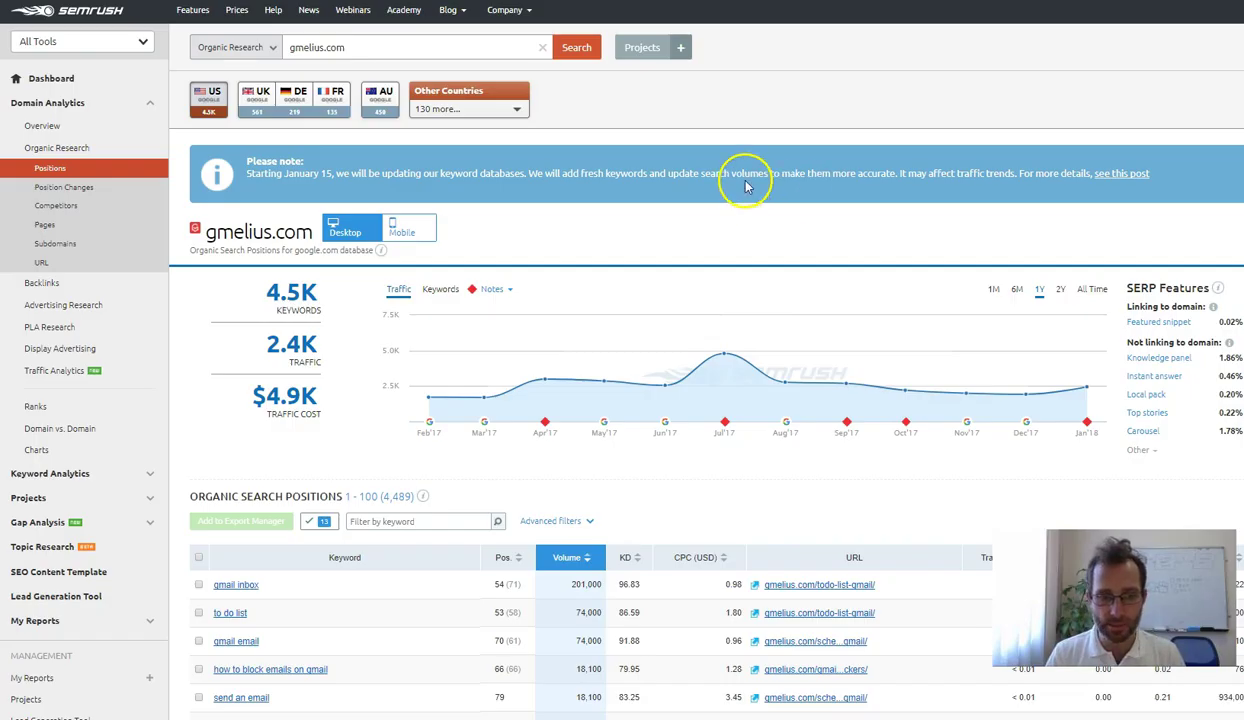
Highlight 'to do list' (74,000), 'boomerang gmail' with its 12,100 volume and position, and 'follow up email' (12,100)
{"action": "scroll", "coordinate": [745, 195], "scroll_direction": "down", "scroll_amount": 2}
{"action": "scroll", "coordinate": [700, 240], "scroll_direction": "down", "scroll_amount": 1}
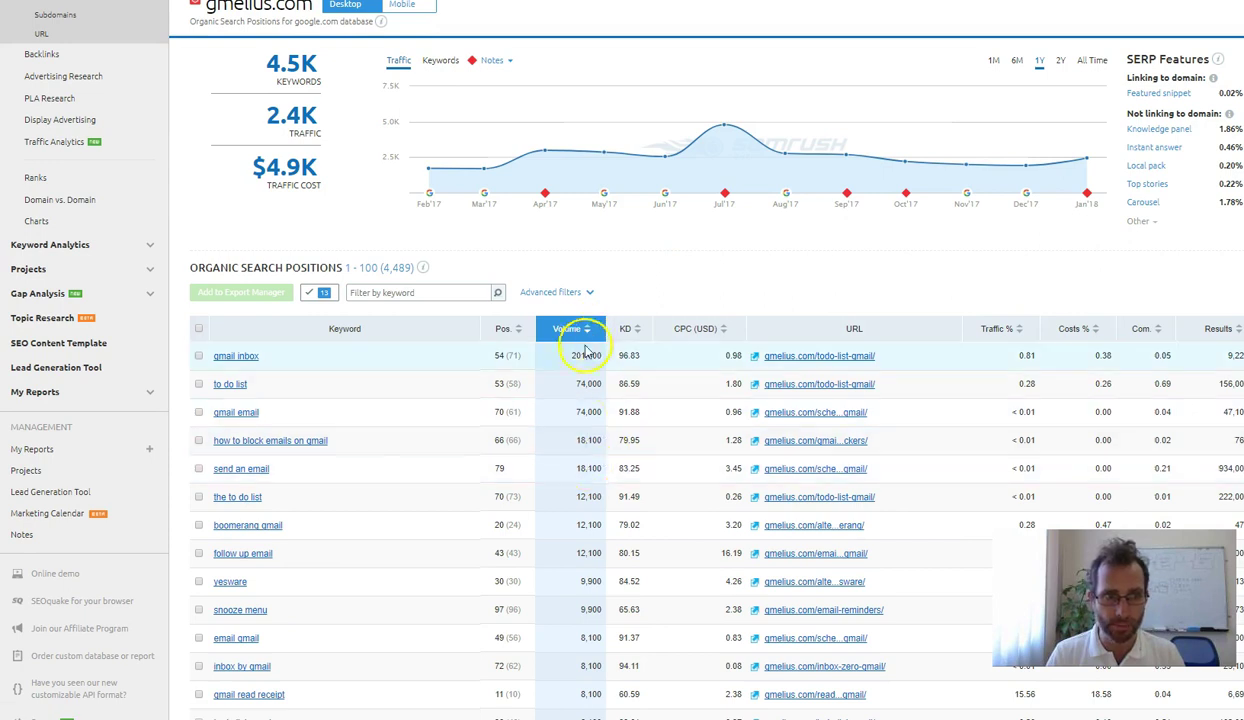
{"action": "scroll", "coordinate": [589, 345], "scroll_direction": "down", "scroll_amount": 1}
{"action": "scroll", "coordinate": [589, 345], "scroll_direction": "down", "scroll_amount": 1}
{"action": "scroll", "coordinate": [486, 255], "scroll_direction": "down", "scroll_amount": 2}
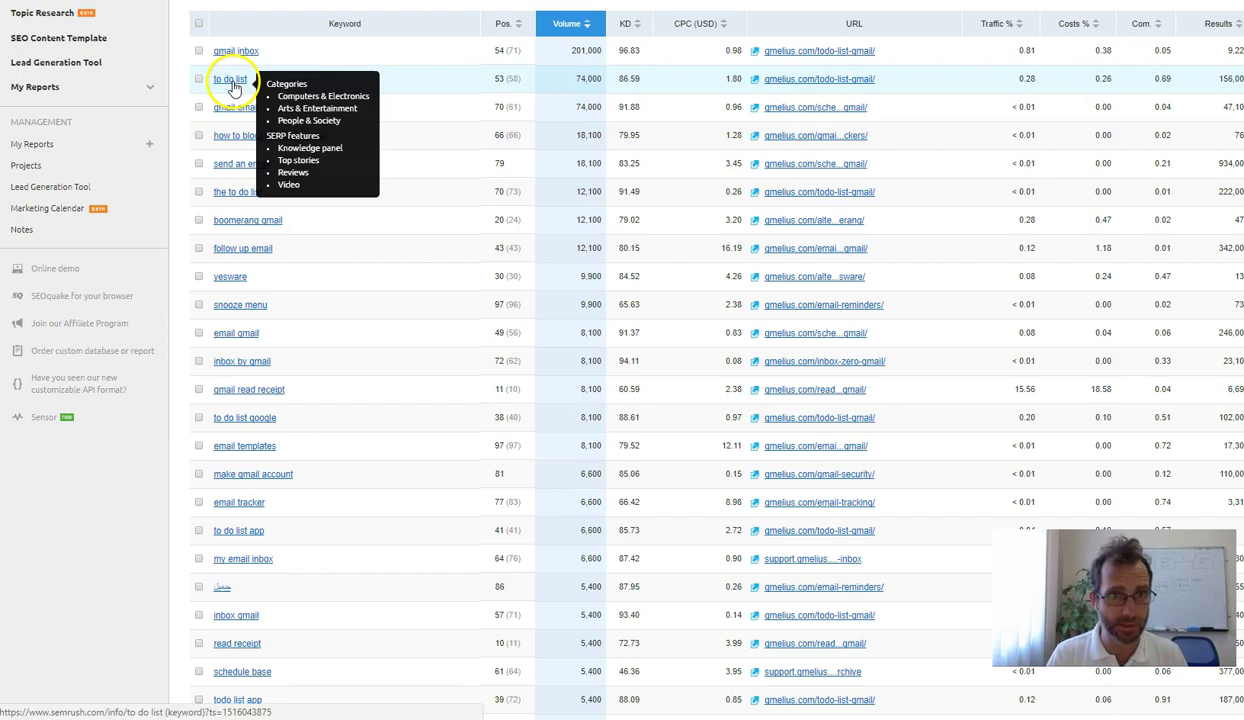
{"action": "double_click", "coordinate": [588, 78]}
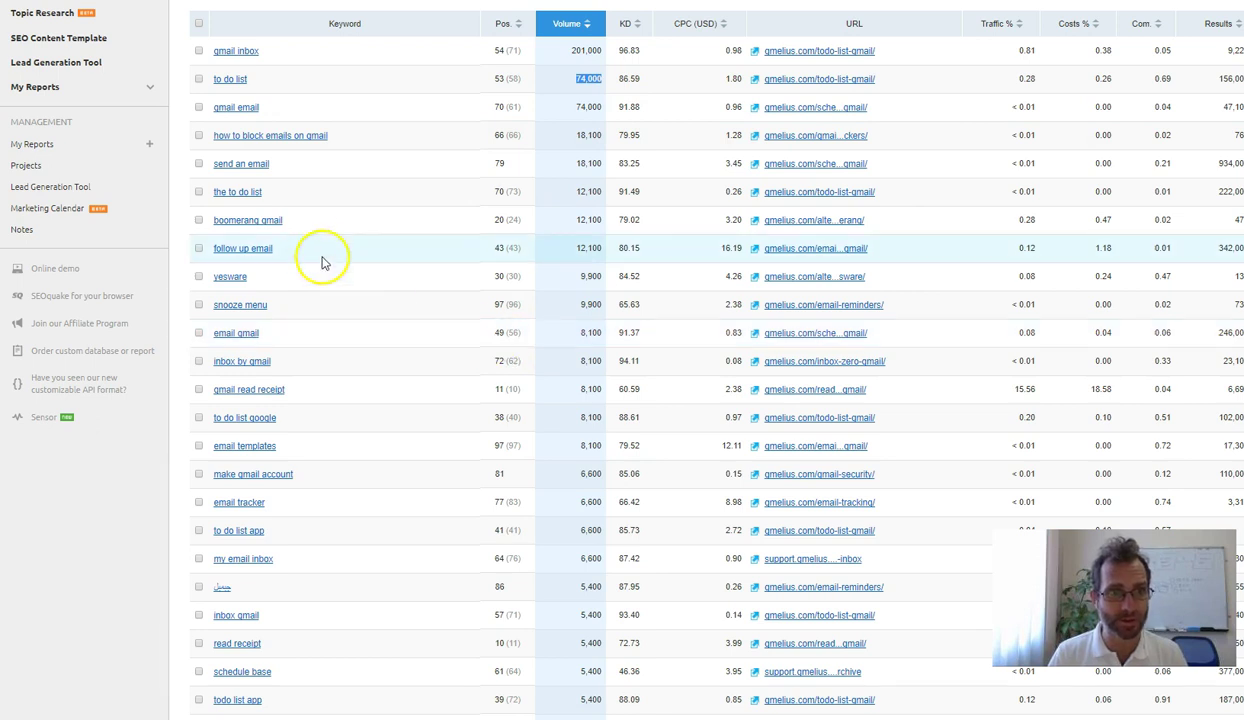
{"action": "left_click_drag", "start_coordinate": [290, 220], "coordinate": [203, 222]}
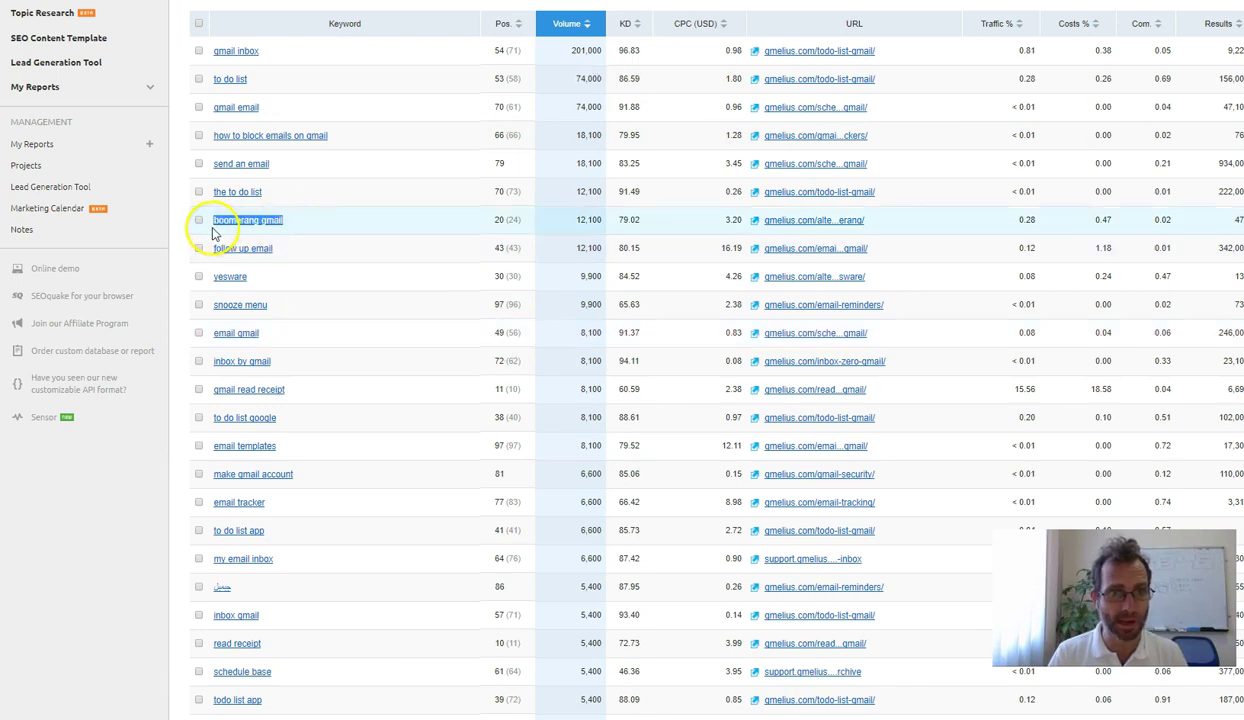
{"action": "double_click", "coordinate": [580, 221]}
{"action": "double_click", "coordinate": [499, 220]}
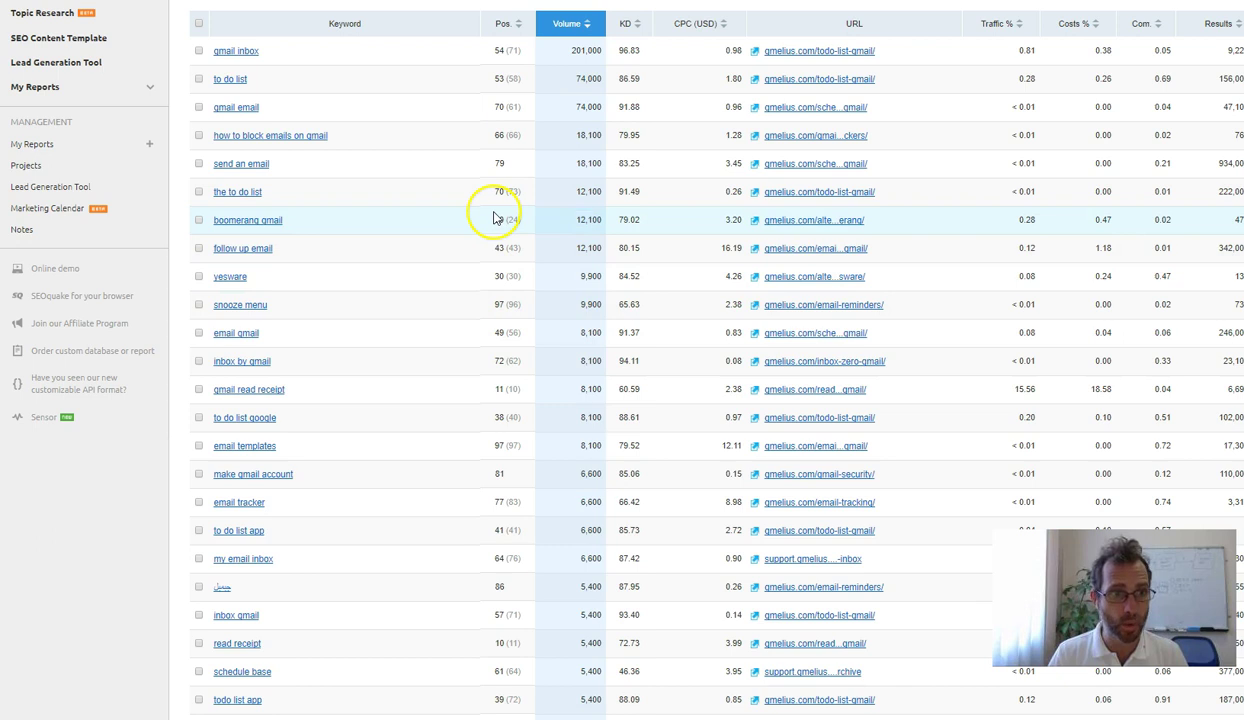
{"action": "double_click", "coordinate": [582, 248]}
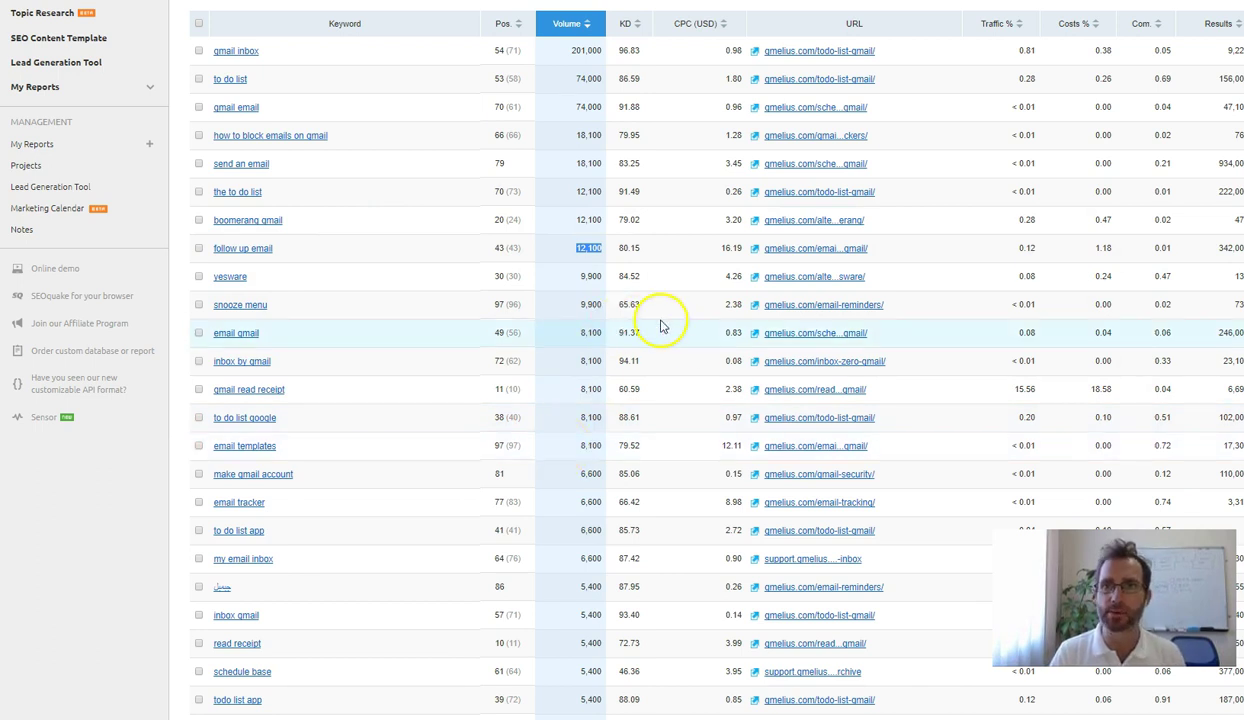
{"action": "scroll", "coordinate": [700, 314], "scroll_direction": "up", "scroll_amount": 3}
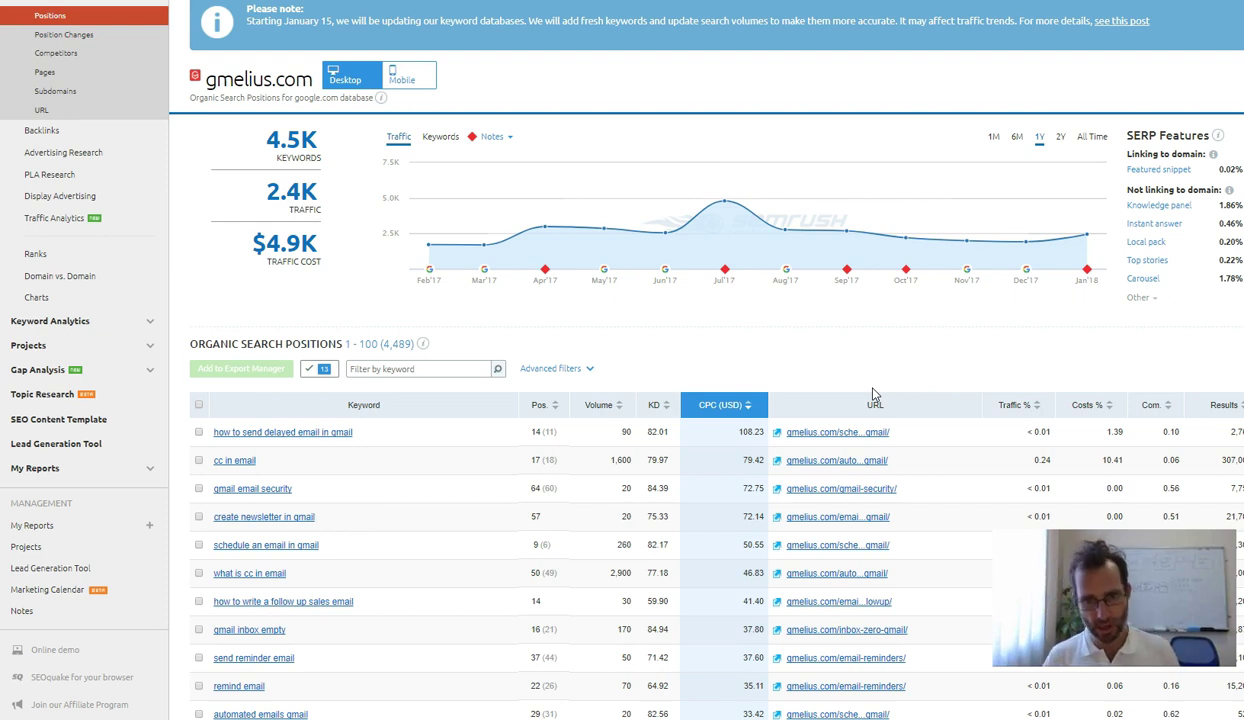
Highlight the top 108.23 CPC and position 14 for 'how to send delayed email in gmail'
{"action": "scroll", "coordinate": [802, 370], "scroll_direction": "down", "scroll_amount": 1}
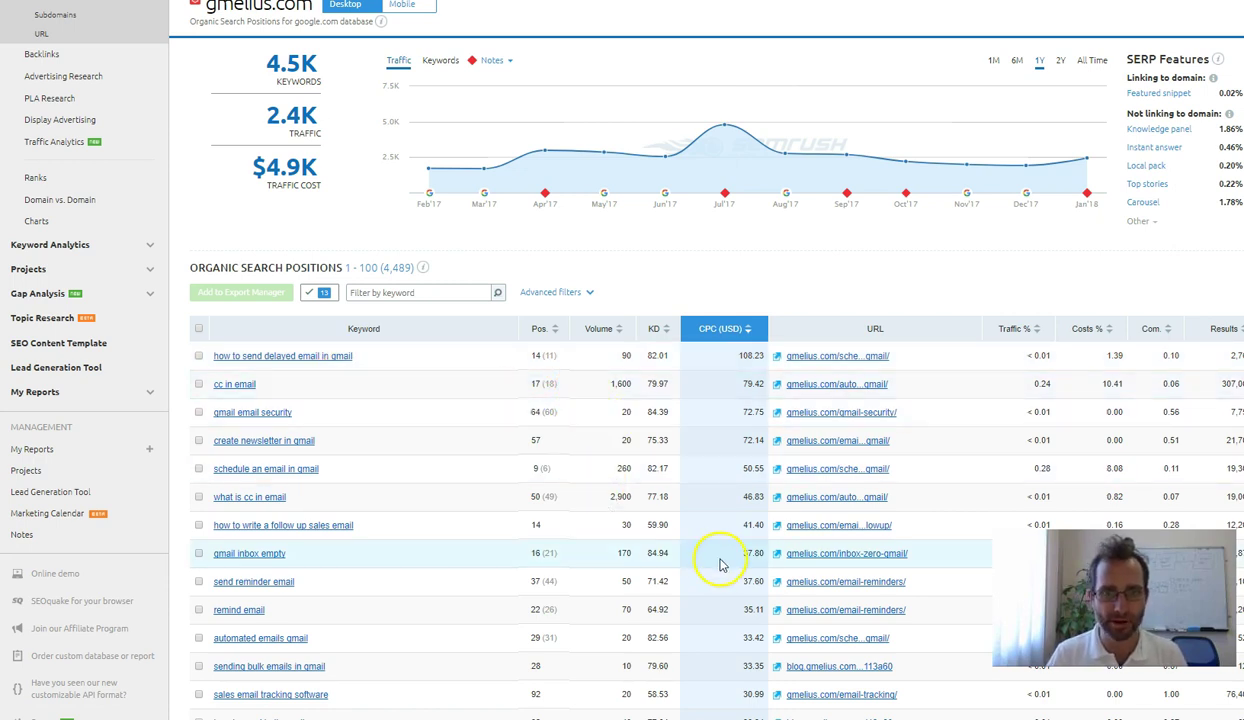
{"action": "scroll", "coordinate": [730, 367], "scroll_direction": "down", "scroll_amount": 1}
{"action": "double_click", "coordinate": [750, 280]}
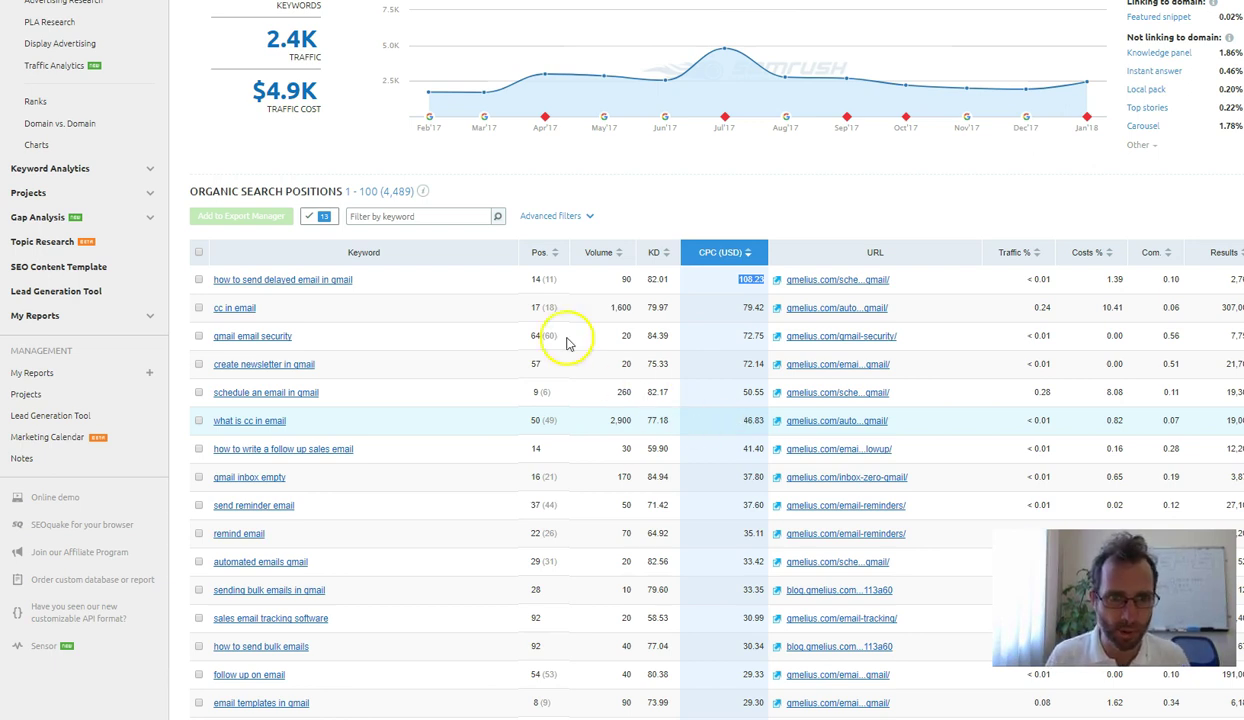
{"action": "double_click", "coordinate": [537, 281]}
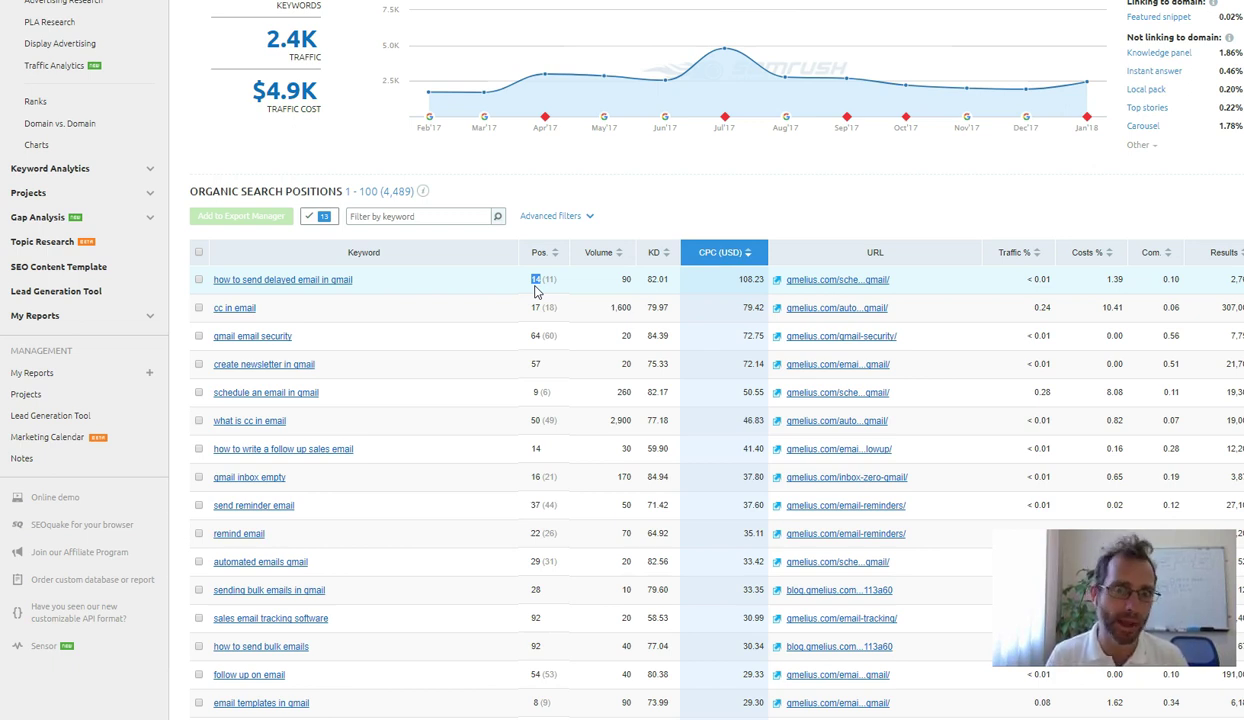
{"action": "left_click", "coordinate": [536, 289]}
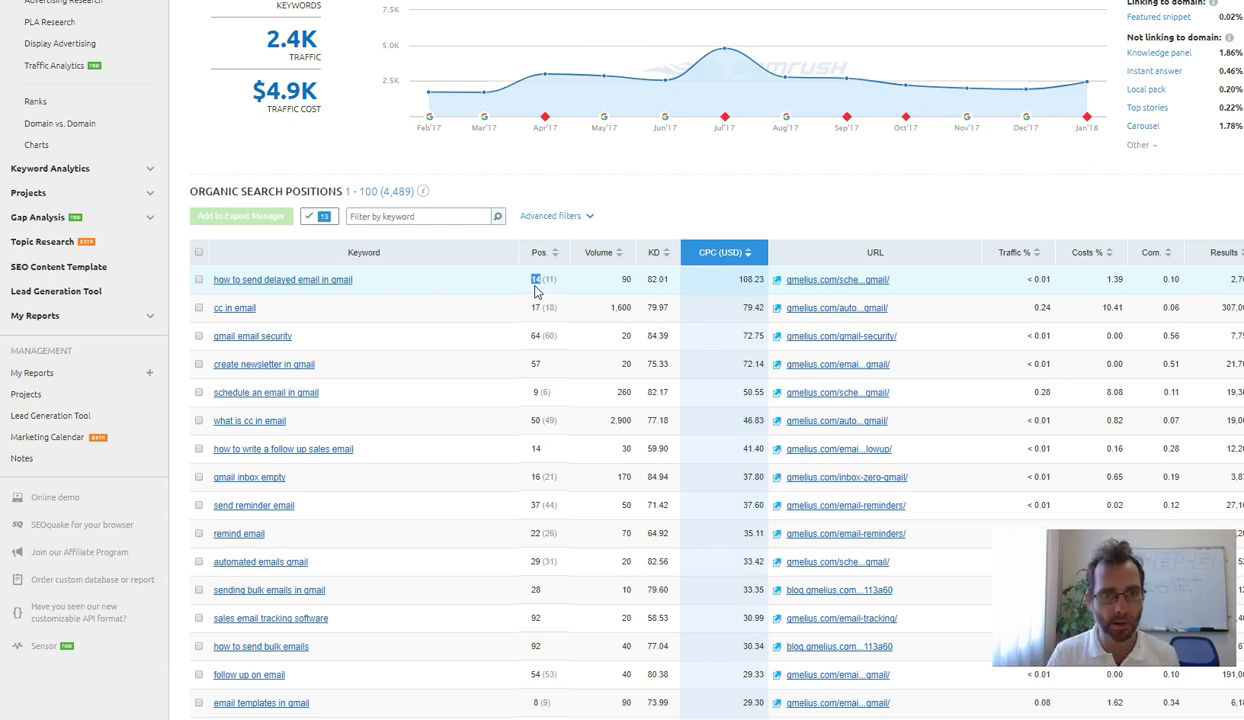
{"action": "double_click", "coordinate": [742, 280]}
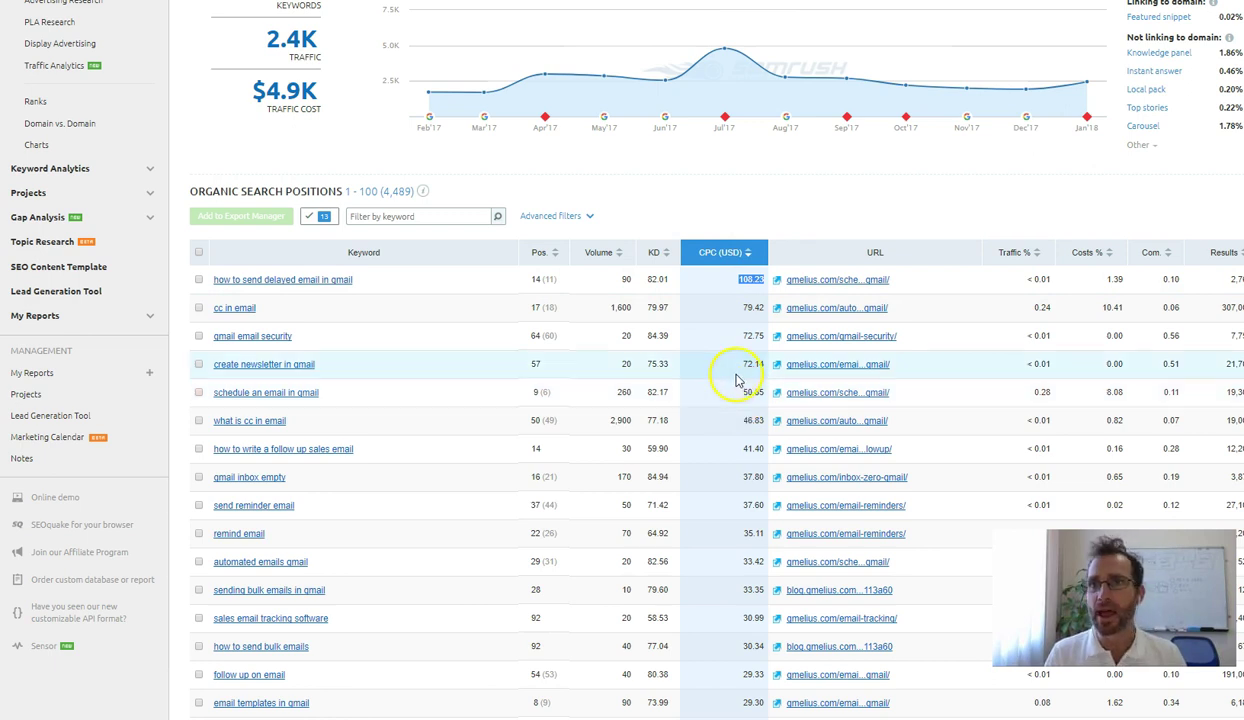
{"action": "scroll", "coordinate": [730, 380], "scroll_direction": "up", "scroll_amount": 1}
{"action": "scroll", "coordinate": [605, 345], "scroll_direction": "up", "scroll_amount": 2}
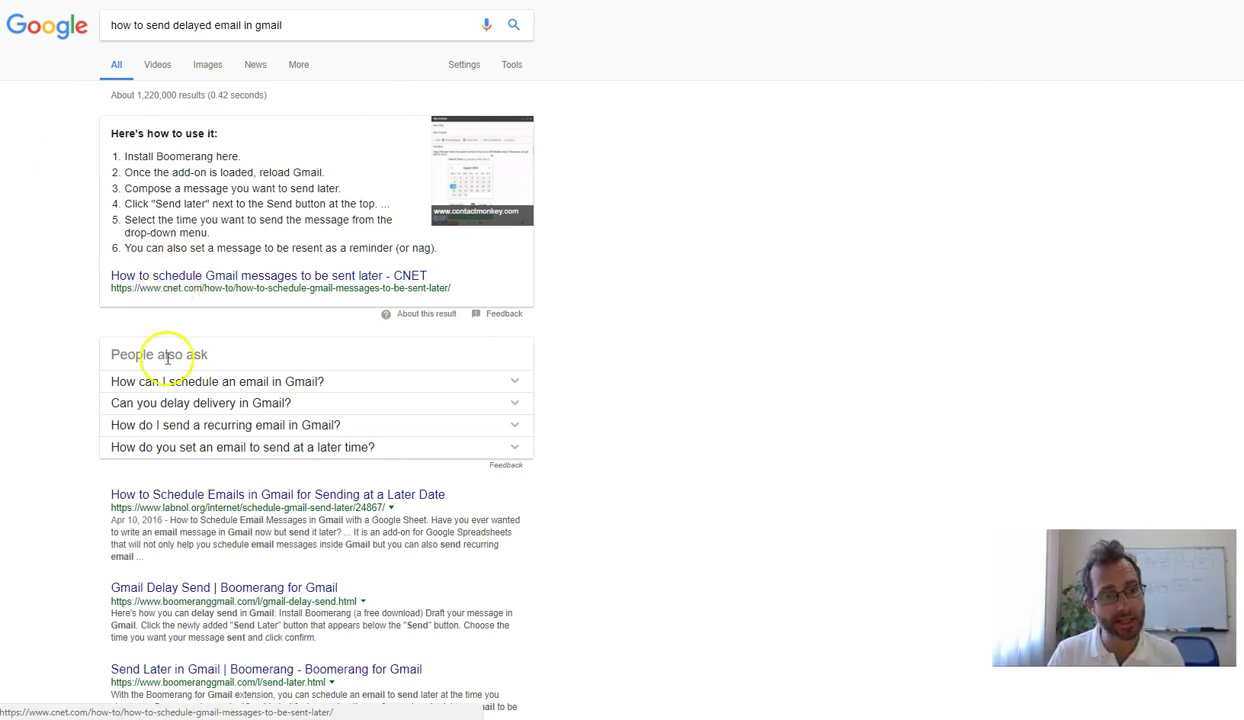
{"action": "double_click", "coordinate": [170, 507]}
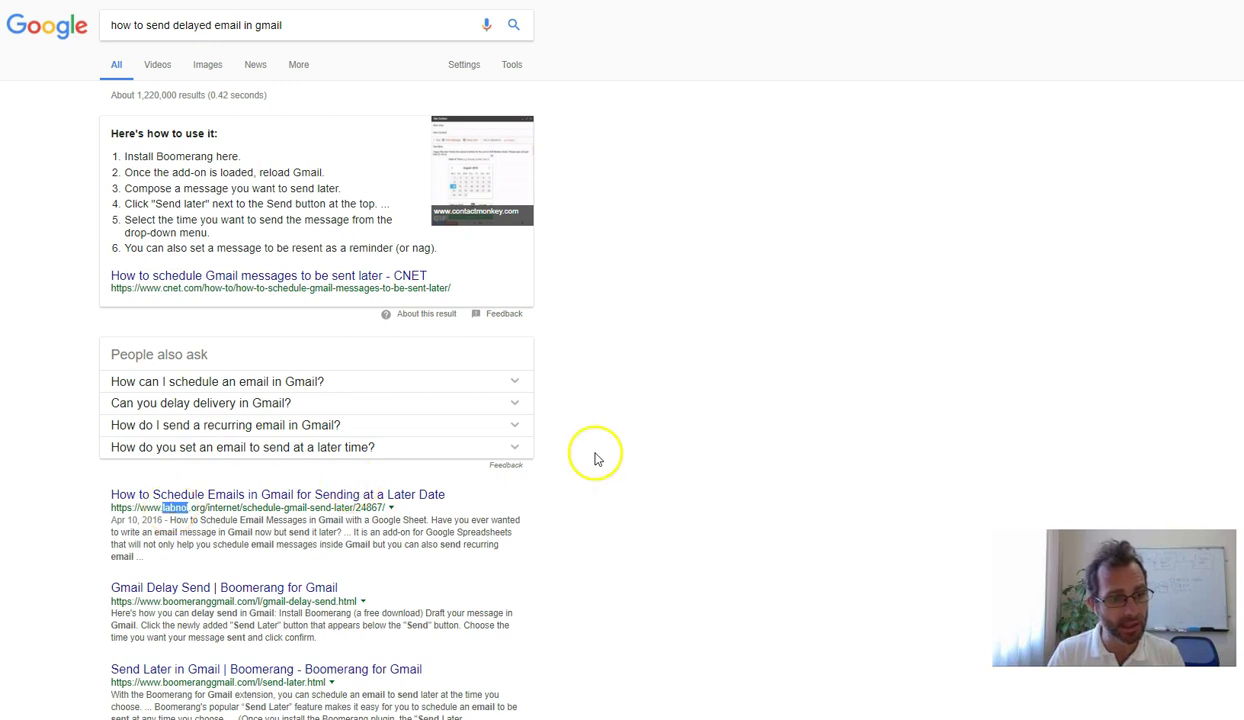
{"action": "scroll", "coordinate": [257, 489], "scroll_direction": "down", "scroll_amount": 1}
{"action": "double_click", "coordinate": [198, 525]}
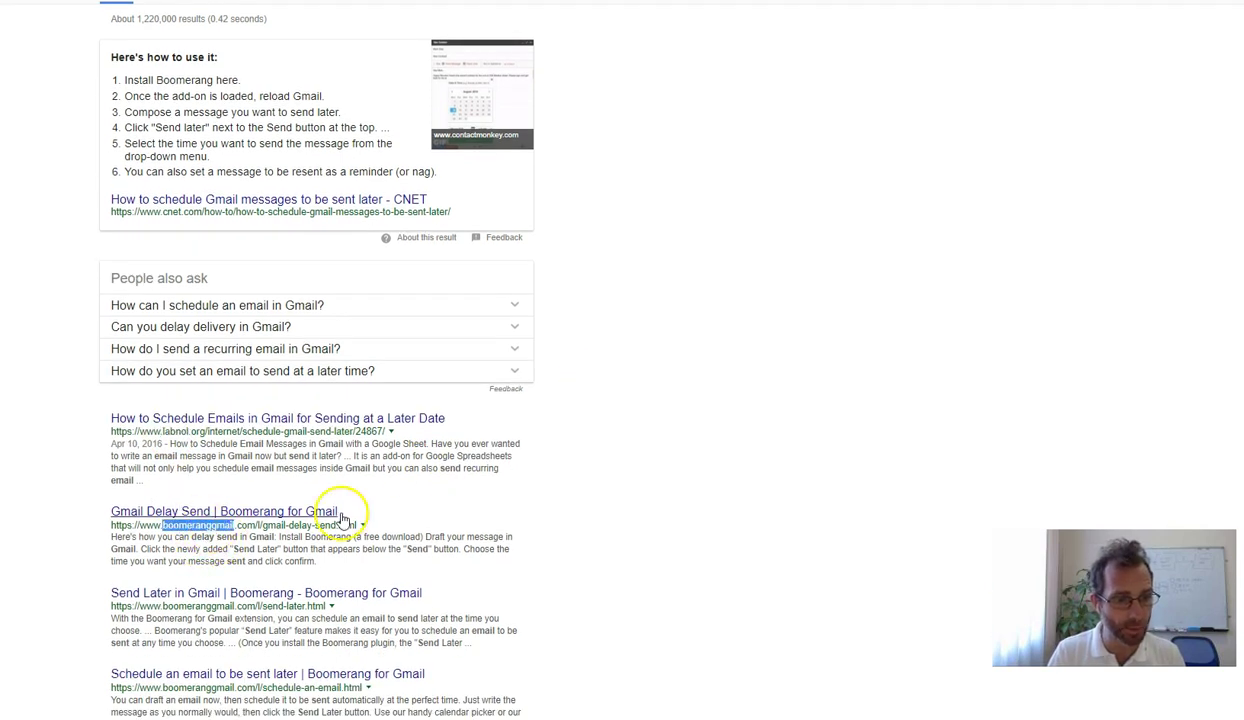
{"action": "scroll", "coordinate": [305, 422], "scroll_direction": "down", "scroll_amount": 2}
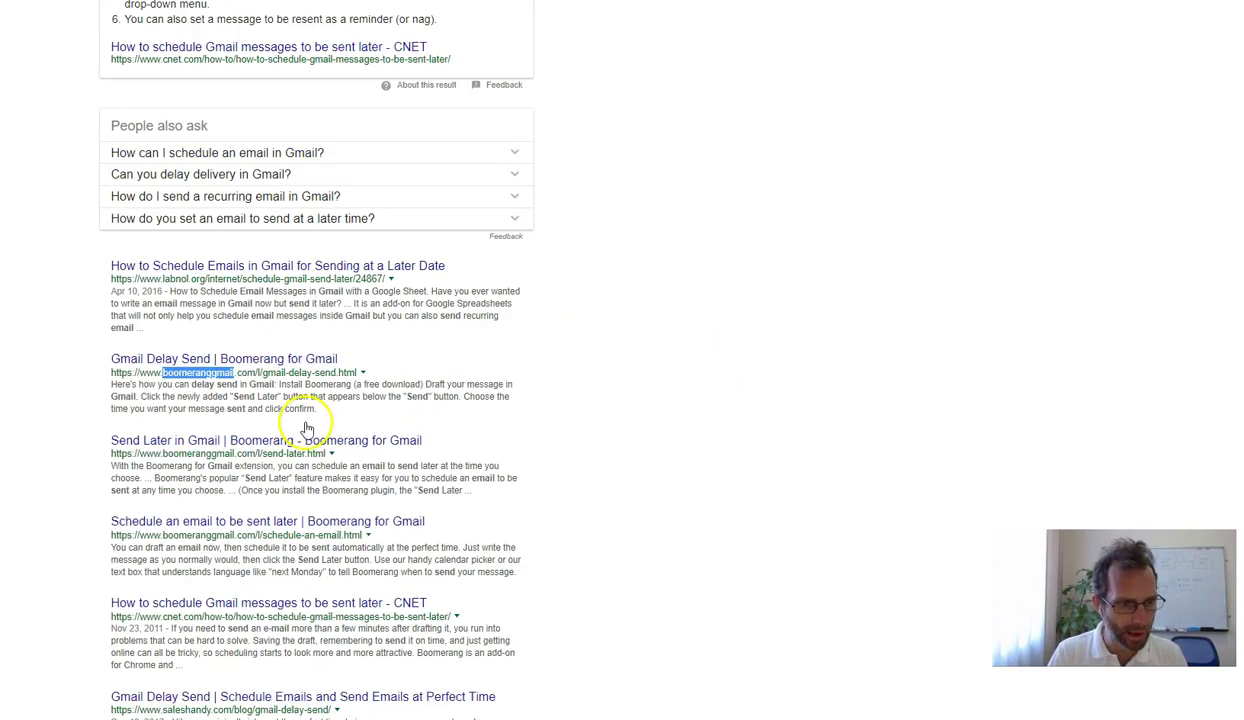
{"action": "double_click", "coordinate": [170, 616]}
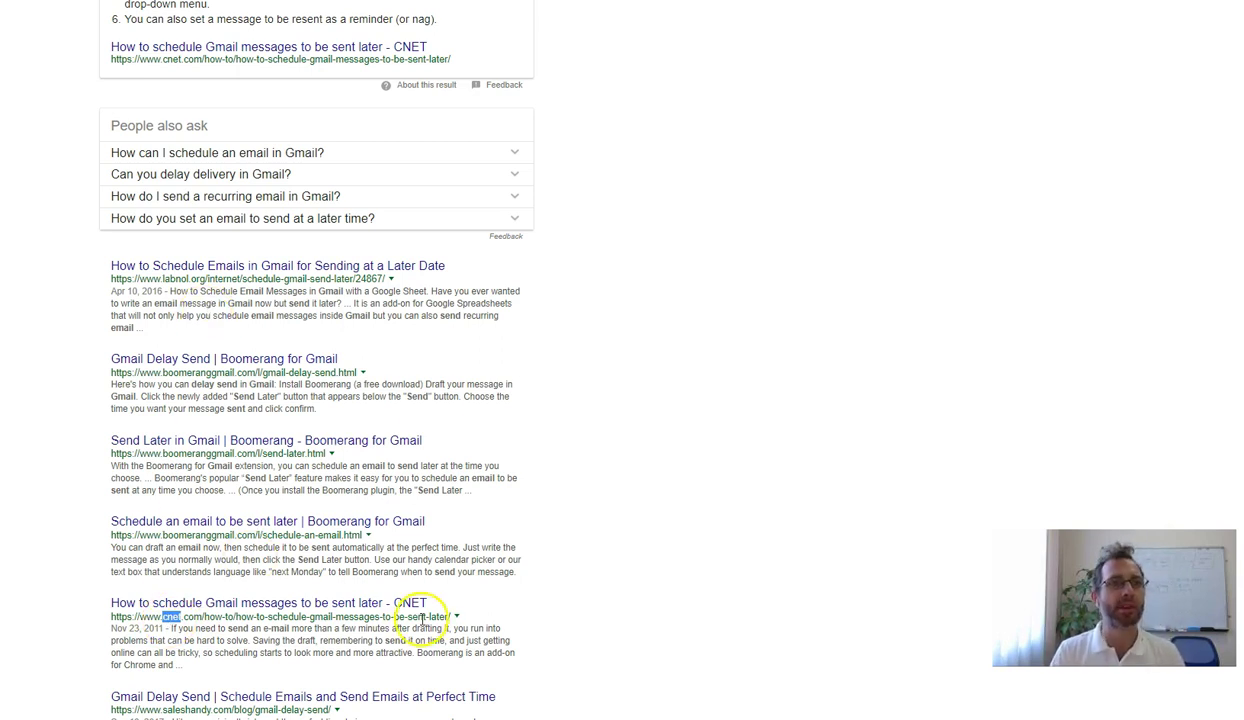
{"action": "scroll", "coordinate": [425, 617], "scroll_direction": "up", "scroll_amount": 3}
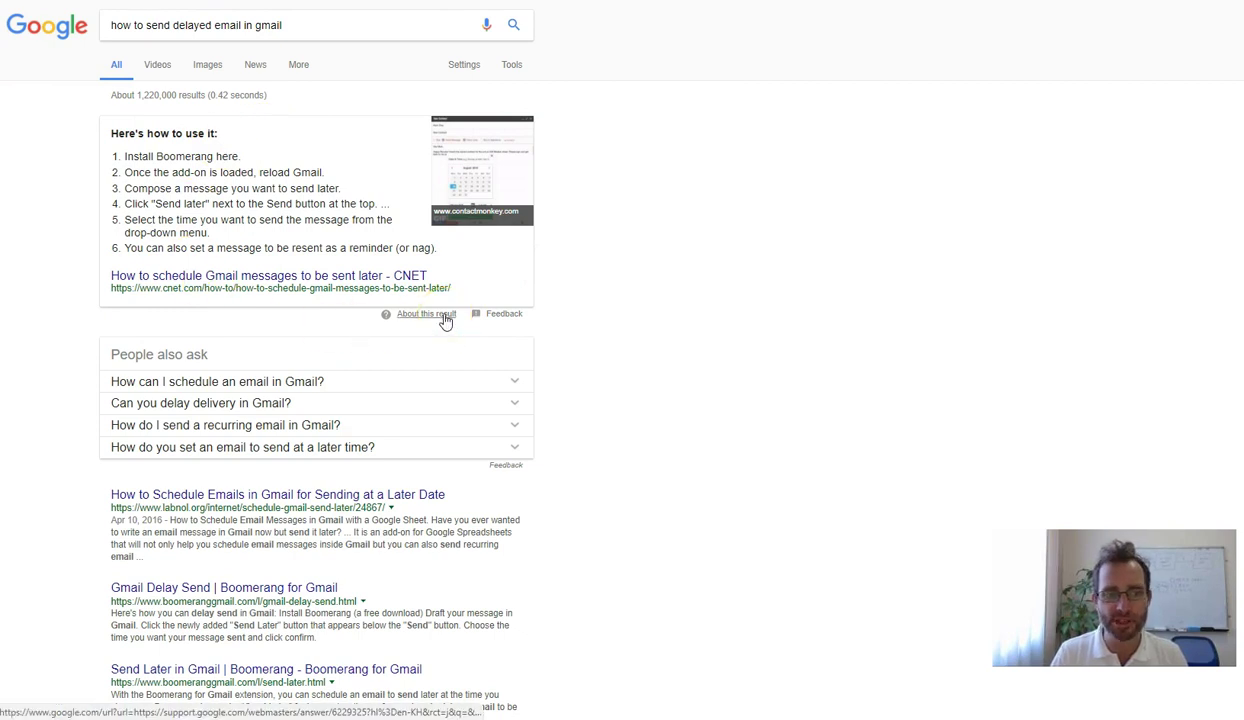
{"action": "scroll", "coordinate": [703, 380], "scroll_direction": "down", "scroll_amount": 3}
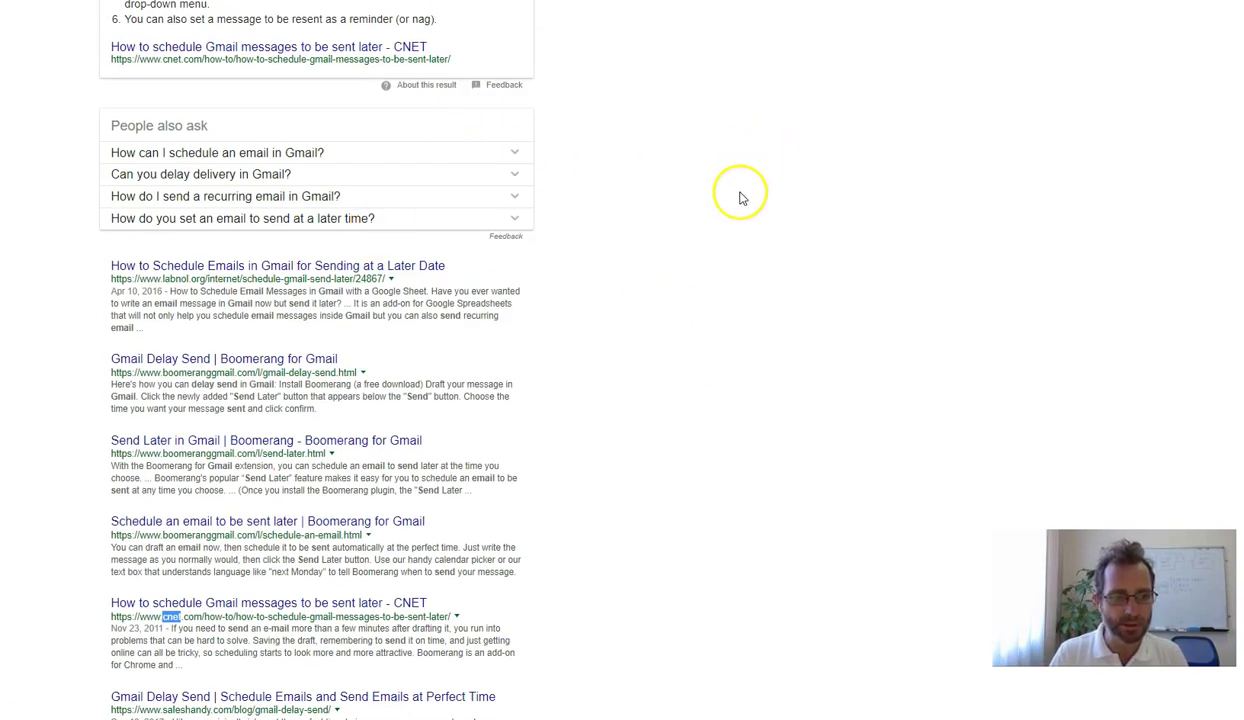
{"action": "scroll", "coordinate": [640, 330], "scroll_direction": "down", "scroll_amount": 6}
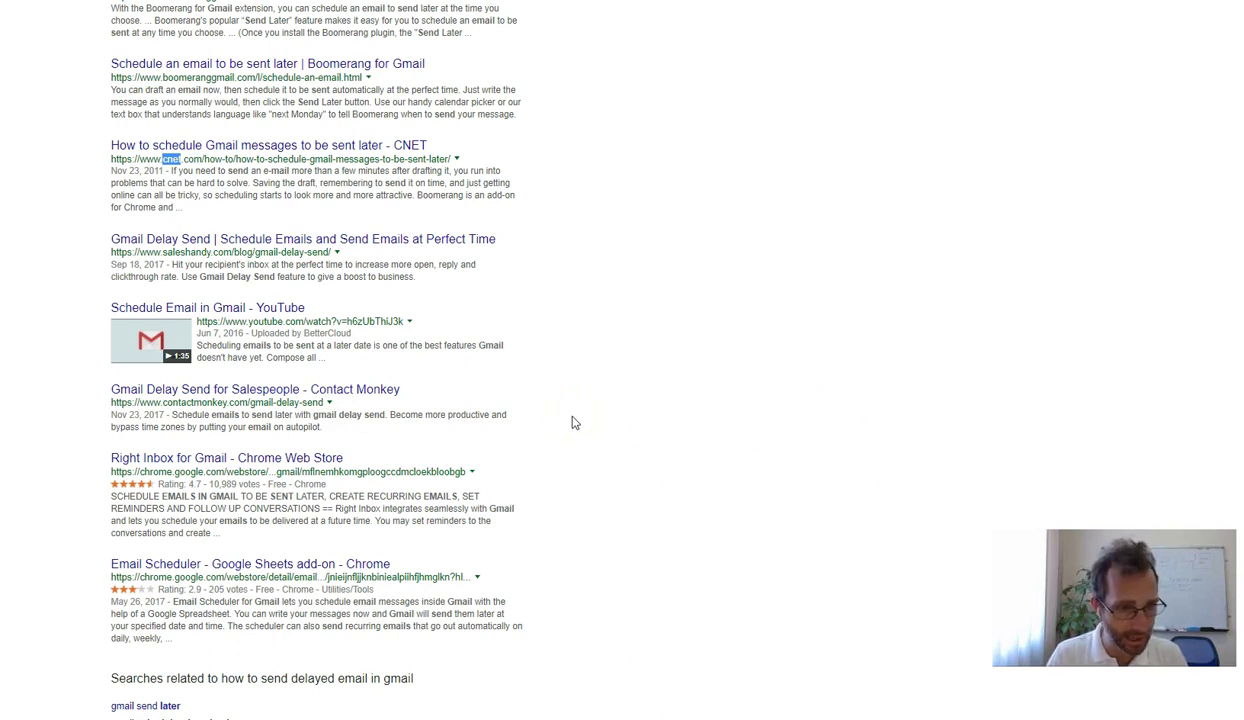
{"action": "scroll", "coordinate": [573, 422], "scroll_direction": "up", "scroll_amount": 9}
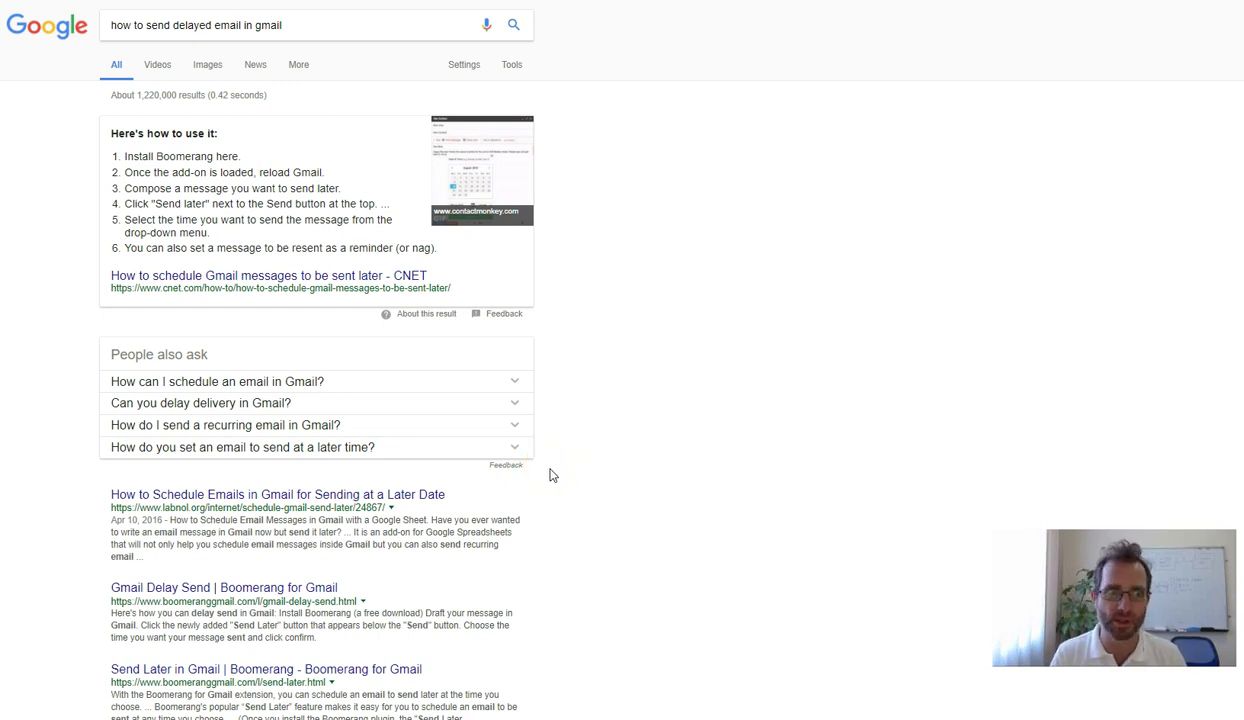
Expand the People also ask answers on scheduling, delaying, recurring and send-later Gmail emails
{"action": "left_click", "coordinate": [514, 383]}
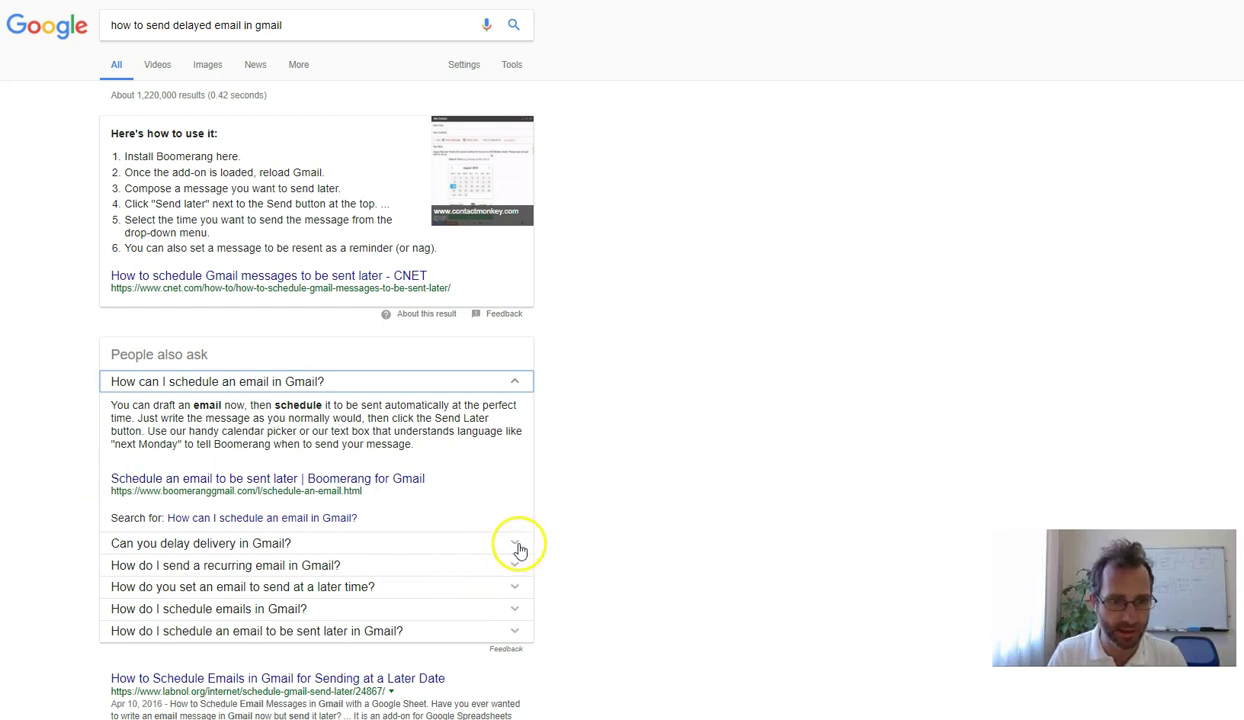
{"action": "left_click", "coordinate": [515, 546]}
{"action": "scroll", "coordinate": [514, 585], "scroll_direction": "down", "scroll_amount": 2}
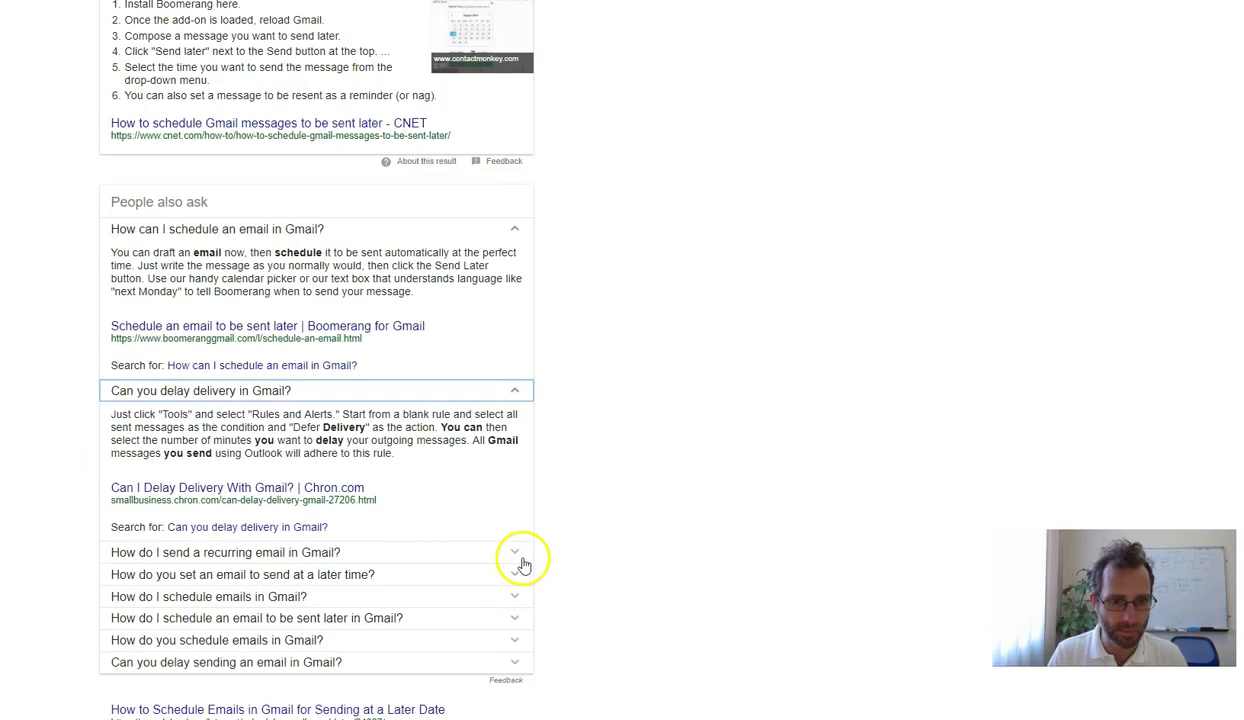
{"action": "left_click", "coordinate": [518, 556]}
{"action": "scroll", "coordinate": [524, 605], "scroll_direction": "down", "scroll_amount": 3}
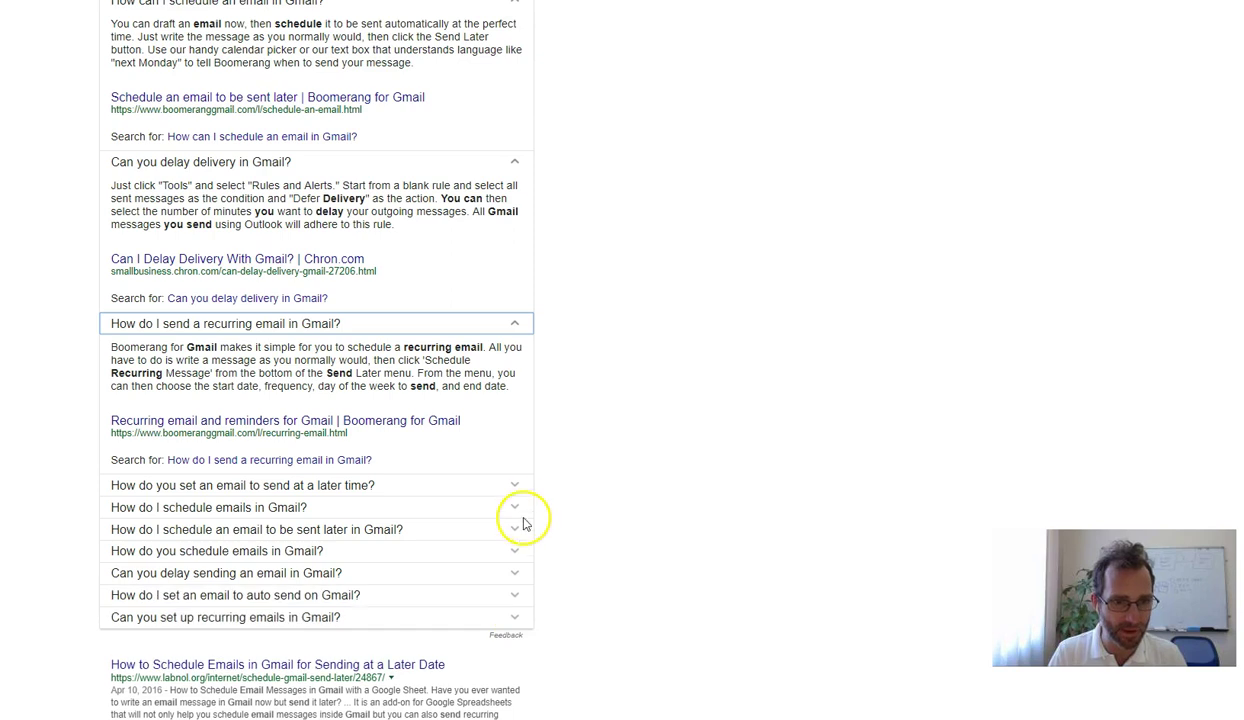
{"action": "left_click", "coordinate": [515, 490]}
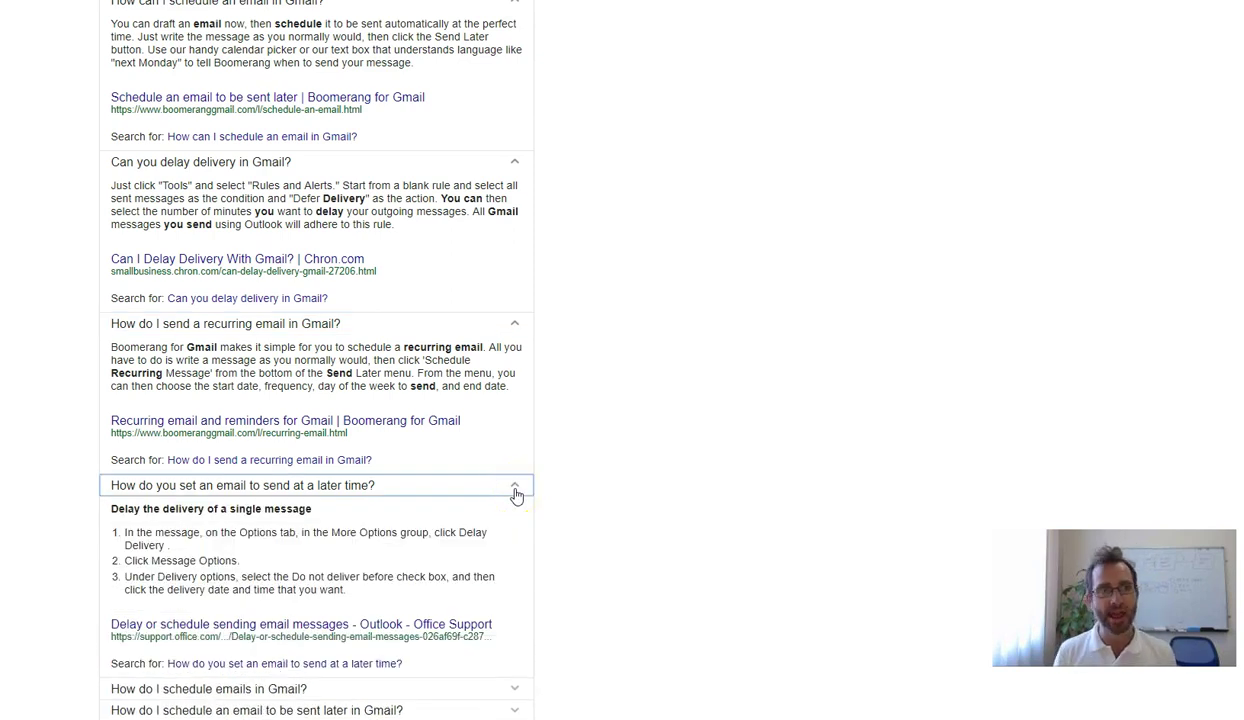
{"action": "scroll", "coordinate": [739, 328], "scroll_direction": "up", "scroll_amount": 5}
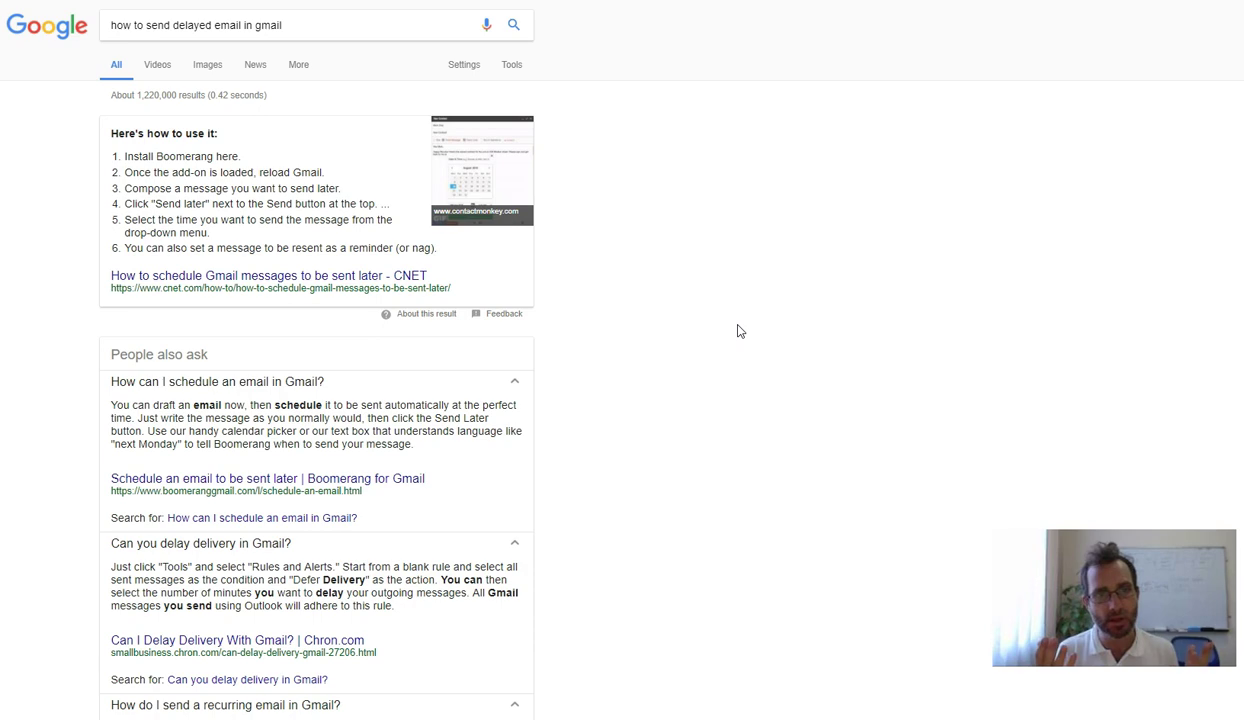
{"action": "scroll", "coordinate": [745, 340], "scroll_direction": "down", "scroll_amount": 10}
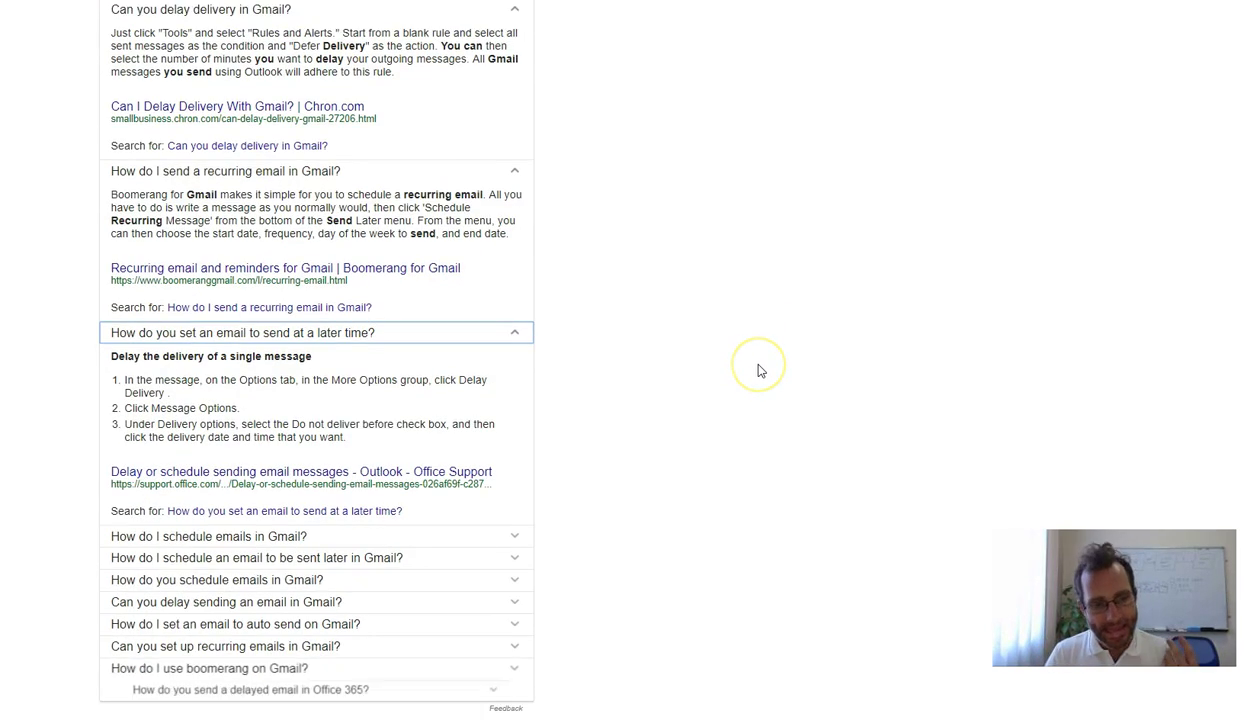
{"action": "scroll", "coordinate": [758, 371], "scroll_direction": "down", "scroll_amount": 1}
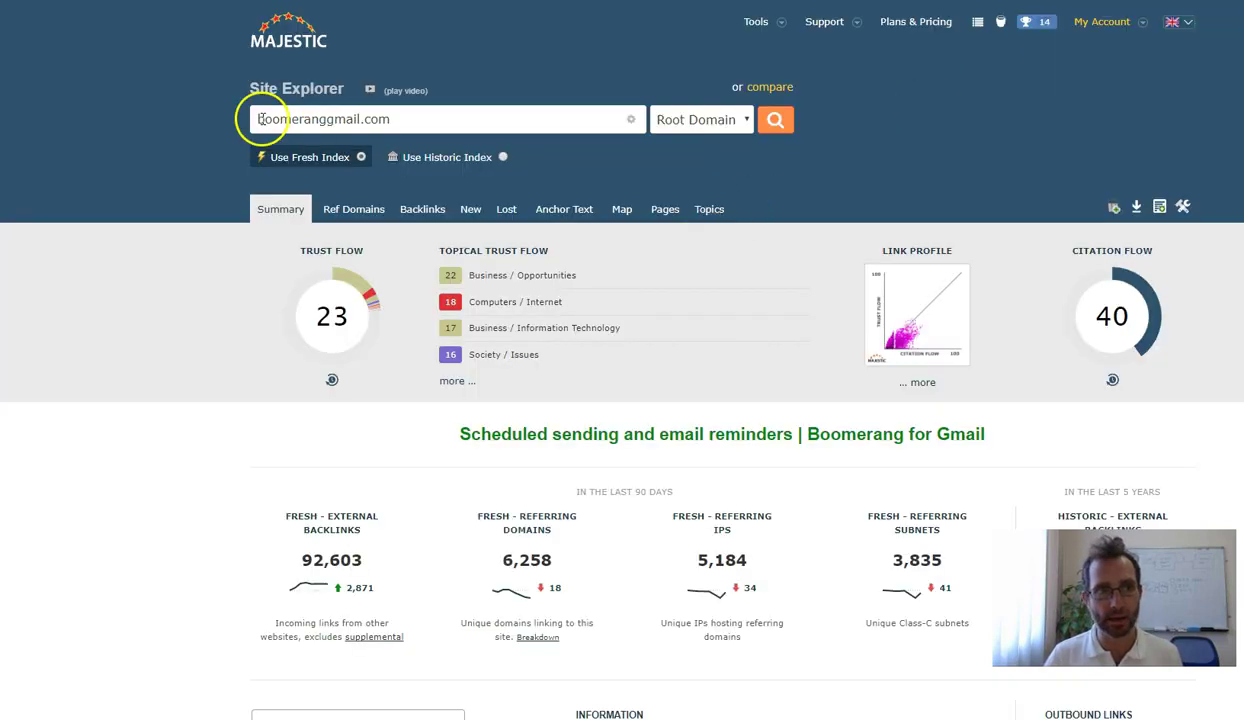
Highlight boomeranggmail.com's 92,603 external backlinks and 6,258 referring domains figures
{"action": "left_click_drag", "start_coordinate": [274, 114], "coordinate": [550, 108]}
{"action": "left_click", "coordinate": [240, 303]}
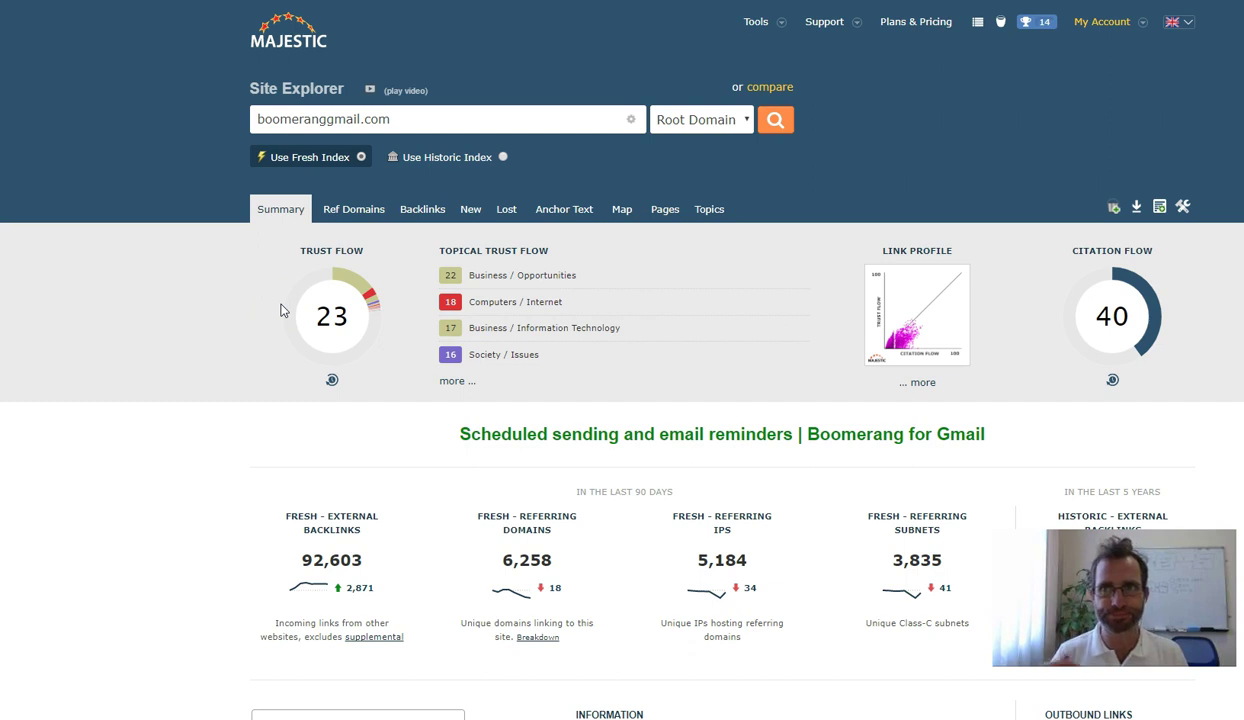
{"action": "double_click", "coordinate": [524, 560]}
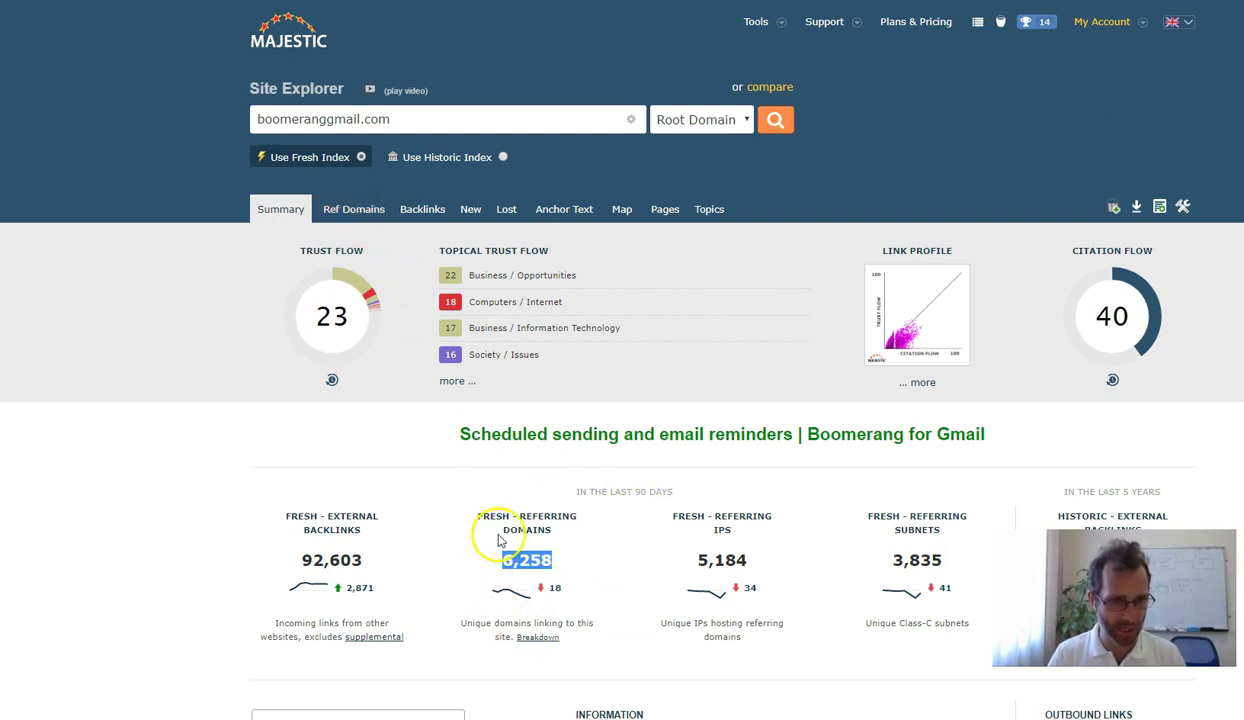
{"action": "mouse_move", "coordinate": [483, 539]}
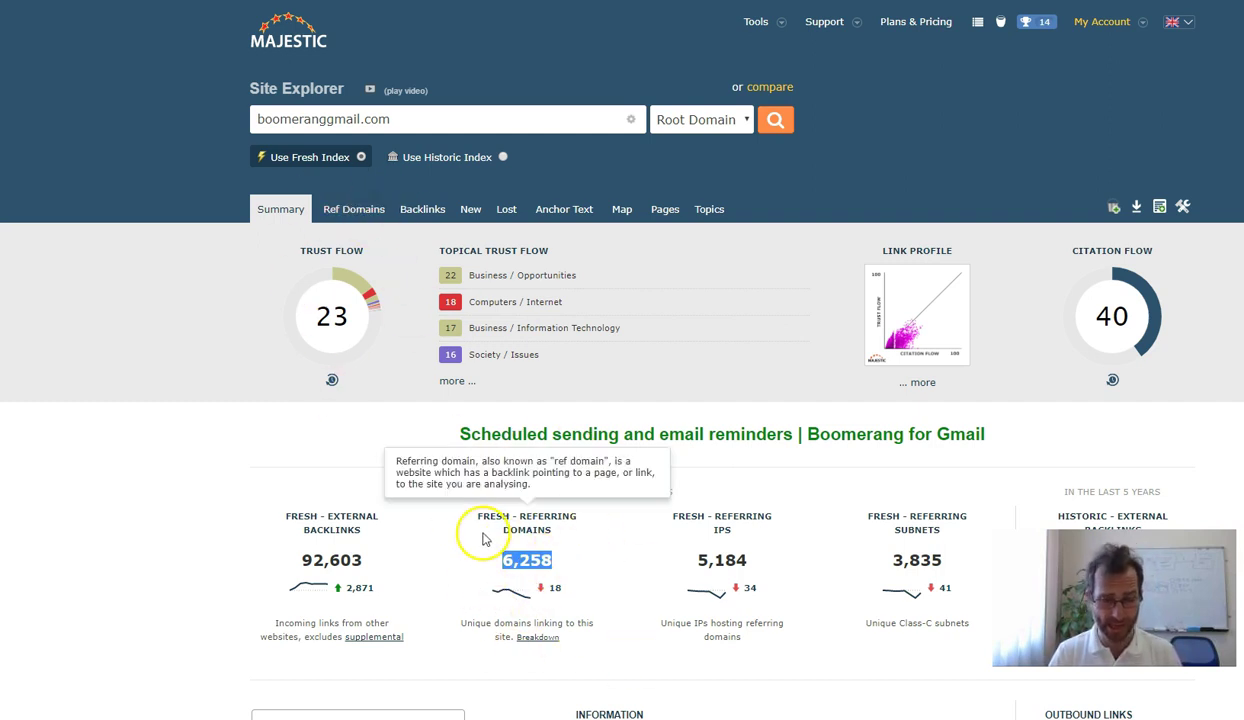
{"action": "left_click_drag", "start_coordinate": [303, 560], "coordinate": [362, 561]}
{"action": "left_click_drag", "start_coordinate": [497, 558], "coordinate": [564, 550]}
{"action": "left_click_drag", "start_coordinate": [292, 564], "coordinate": [362, 562]}
{"action": "left_click_drag", "start_coordinate": [500, 558], "coordinate": [552, 544]}
{"action": "mouse_move", "coordinate": [555, 541]}
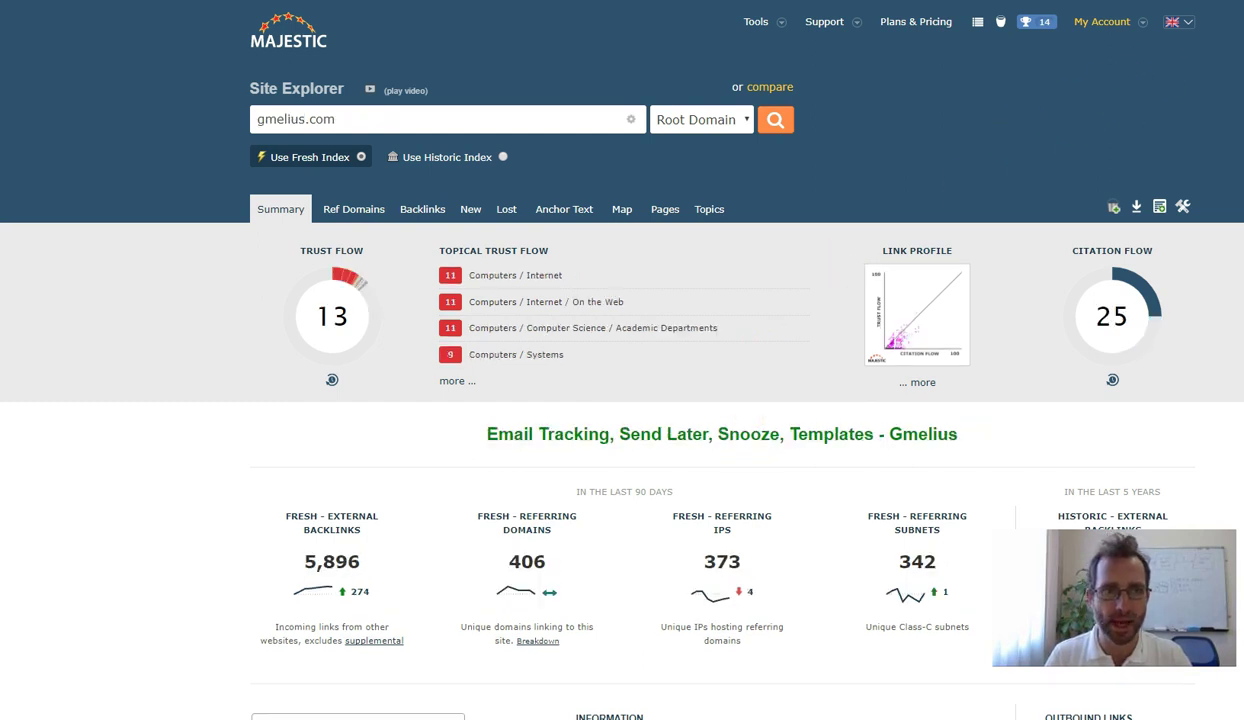
Open the My Account dropdown in Majestic
{"action": "left_click", "coordinate": [1102, 21]}
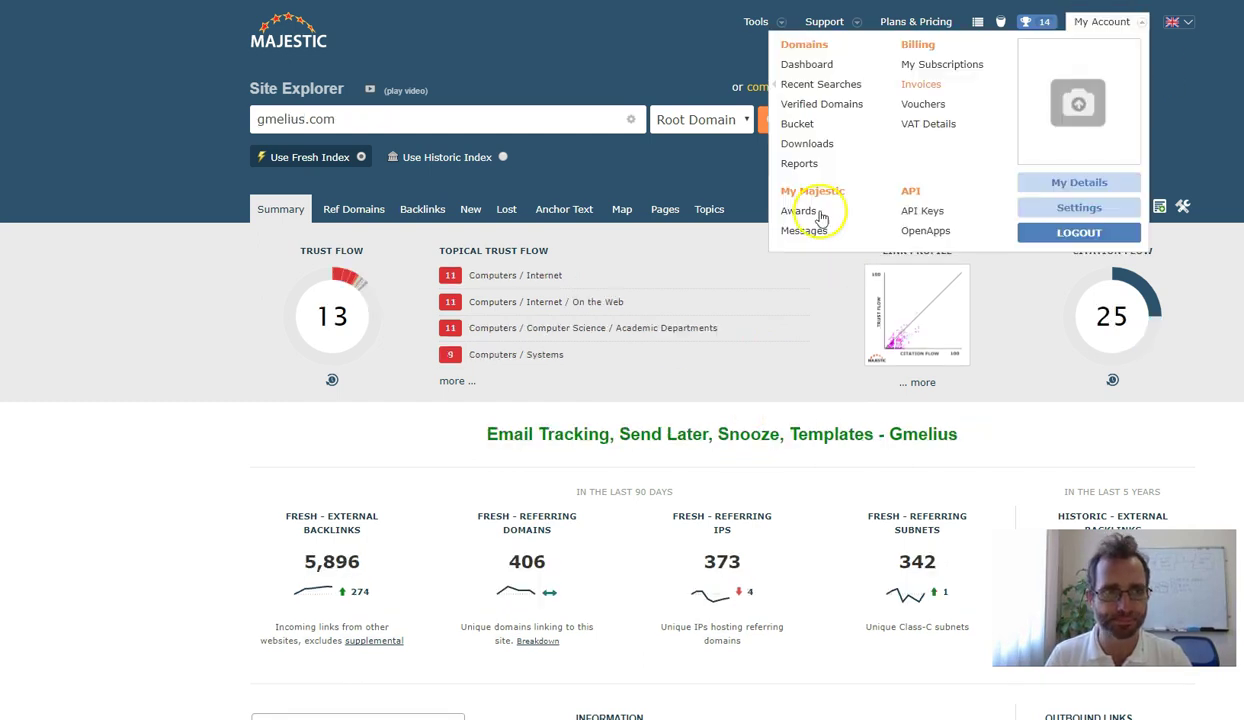